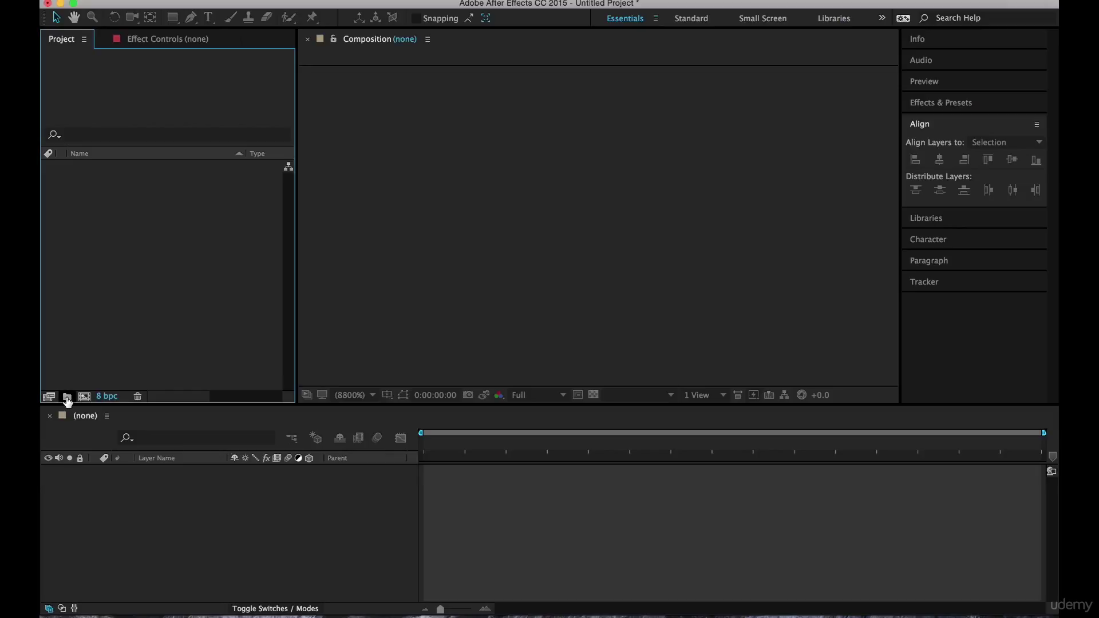
- Create two project folders named *RENDERcomps and Precomps
type("*")
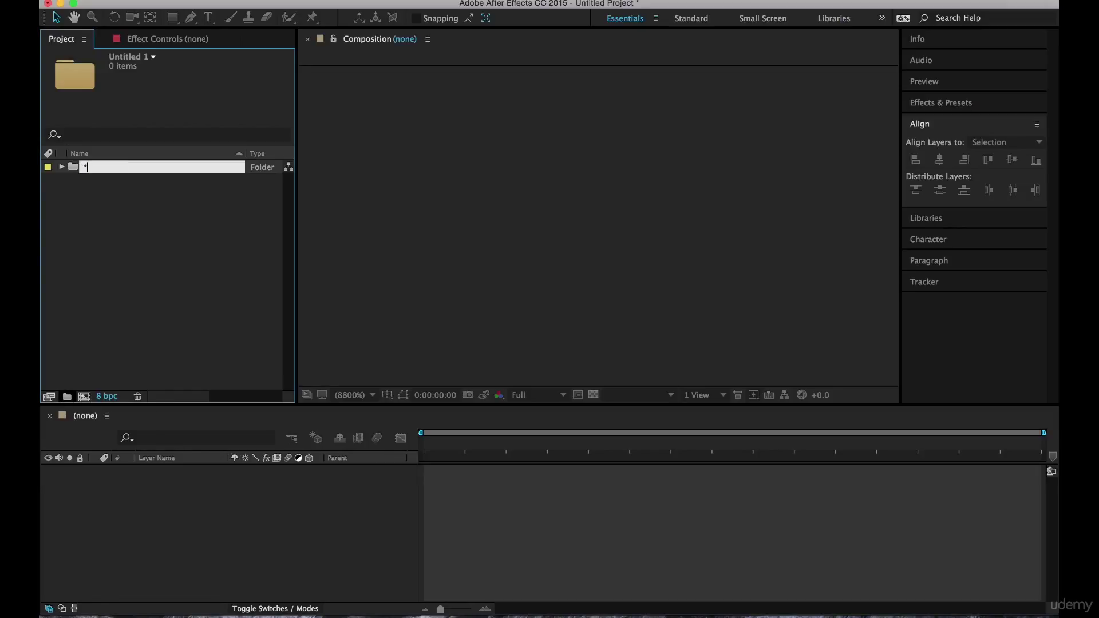
type("RENDERcomps")
left_click(140, 192)
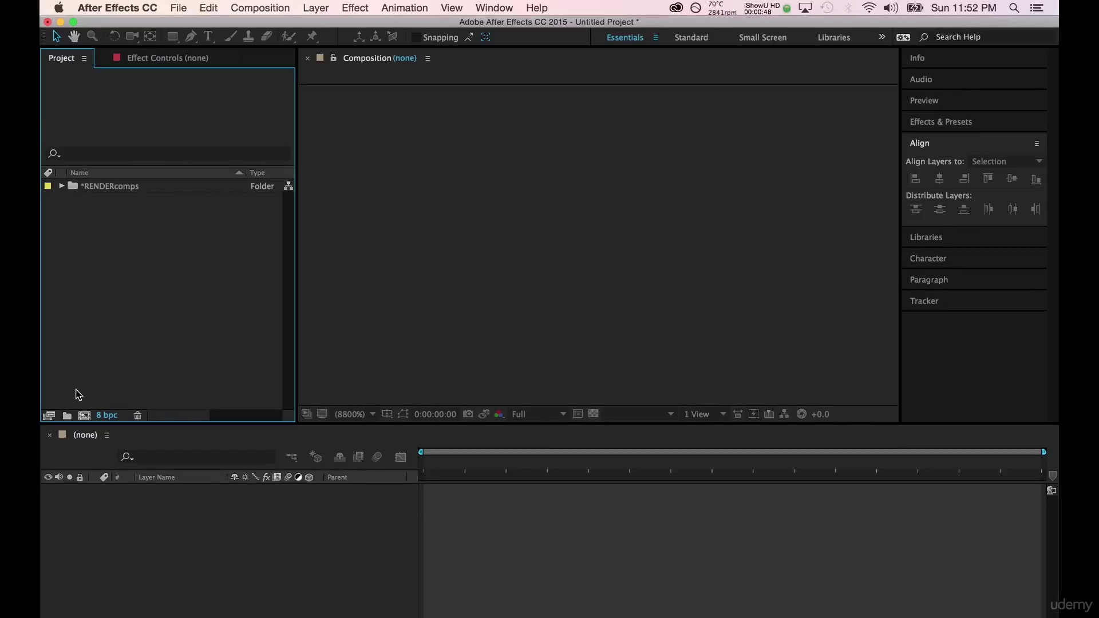
left_click(67, 415)
type("Precomps")
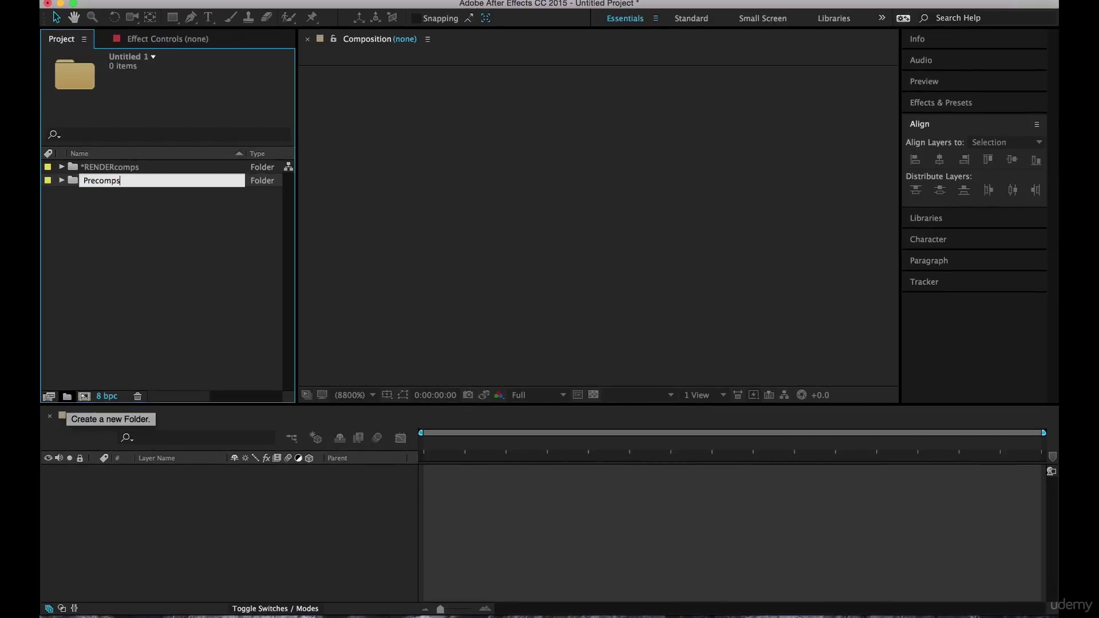
key("Return")
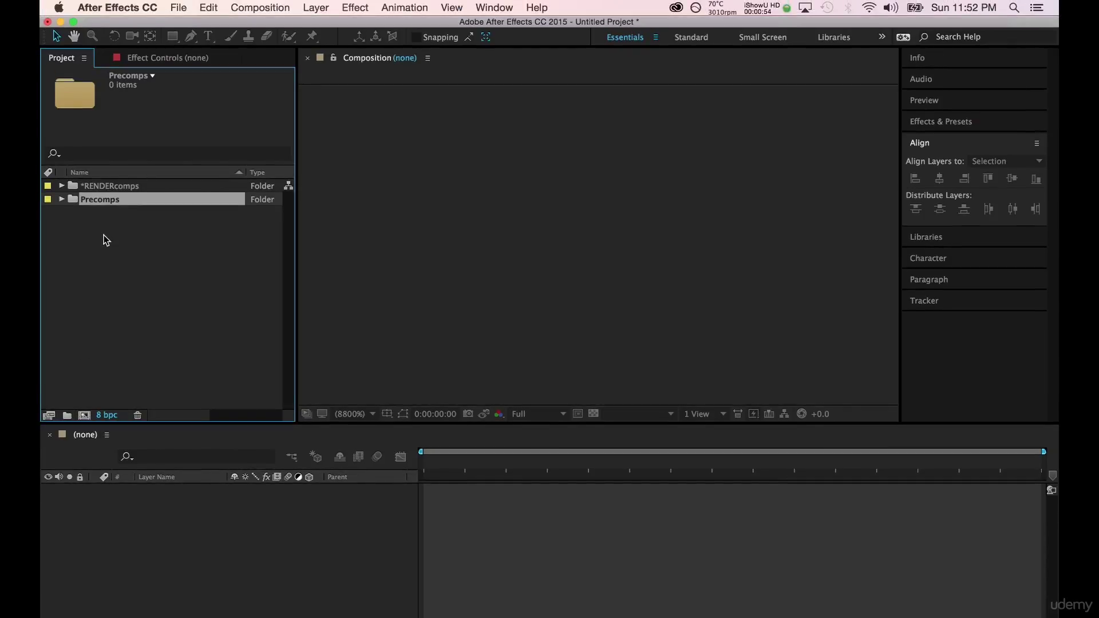
- Create another top-level project folder named Assets, alongside the existing two folders
left_click(94, 259)
left_click(67, 415)
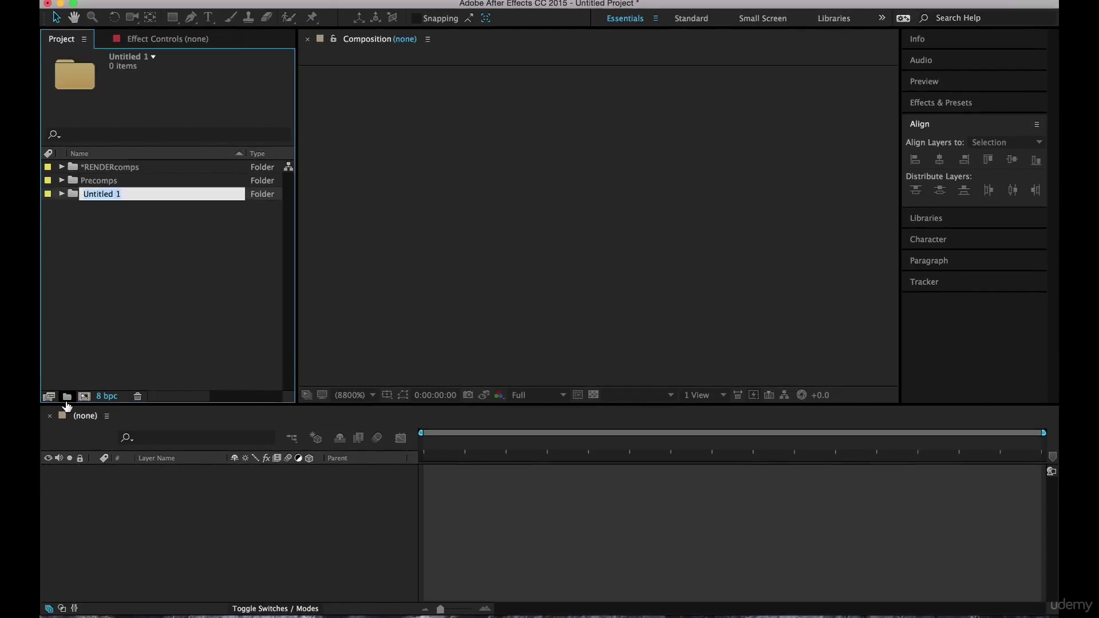
type("Assets")
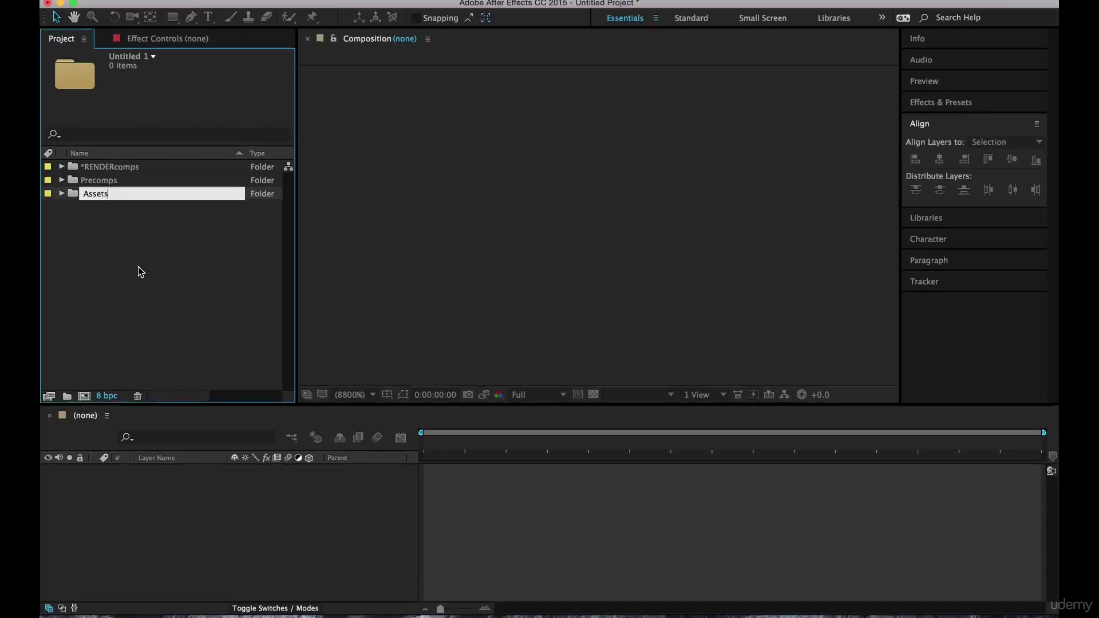
key("Return")
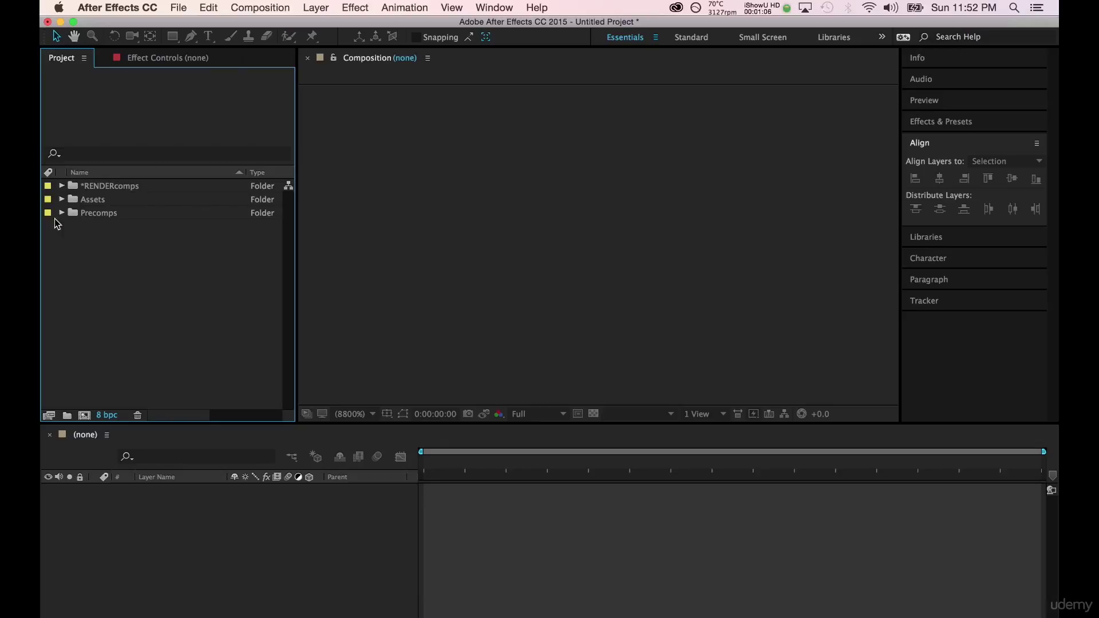
left_click(75, 205)
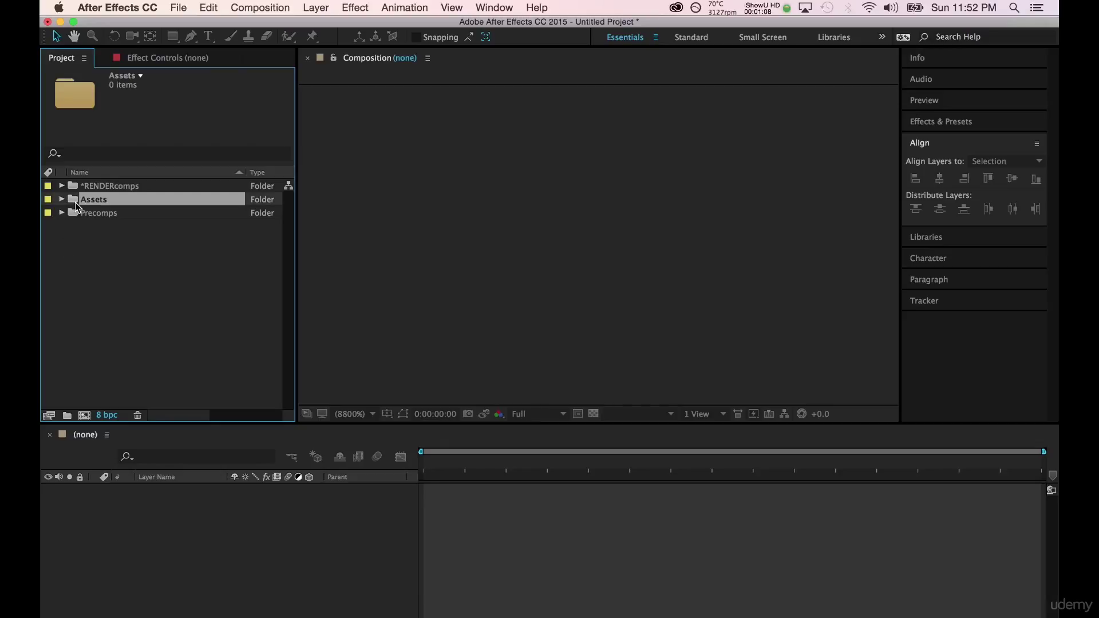
left_click(77, 292)
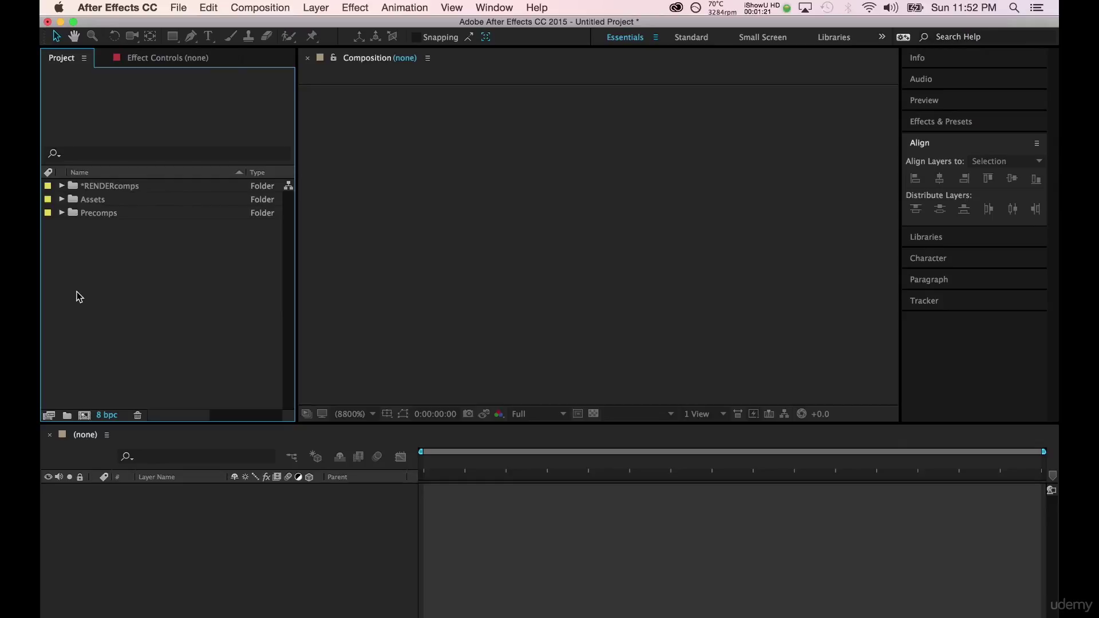
- Create a 1920 x 1080, 30 fps, 15-second composition named Rectangular Graphic inside the *RENDERcomps folder
left_click(75, 189)
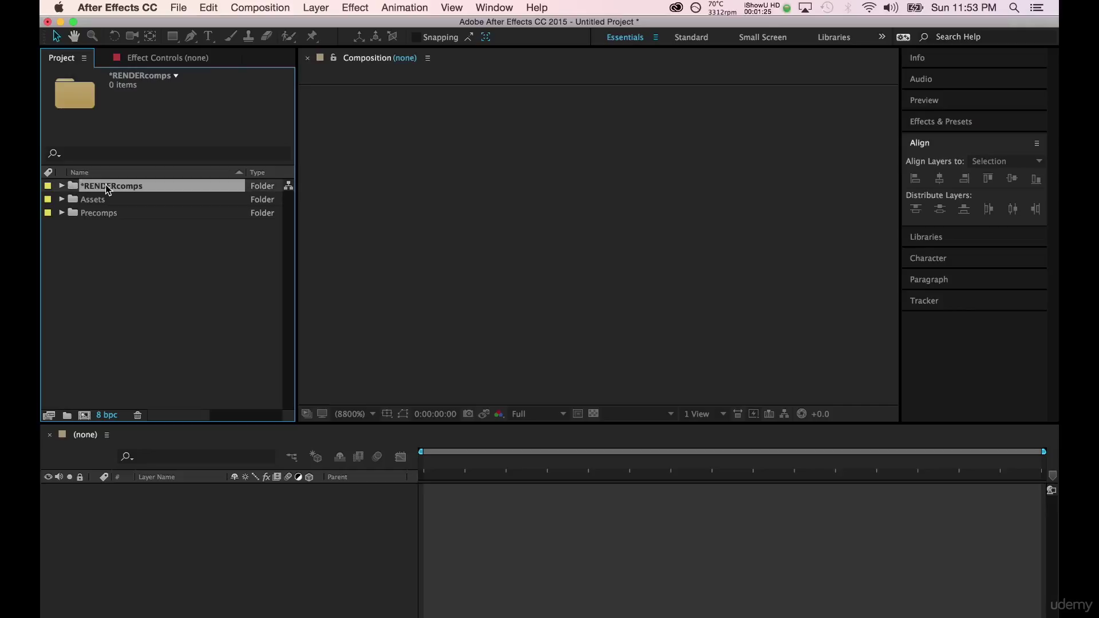
left_click(84, 396)
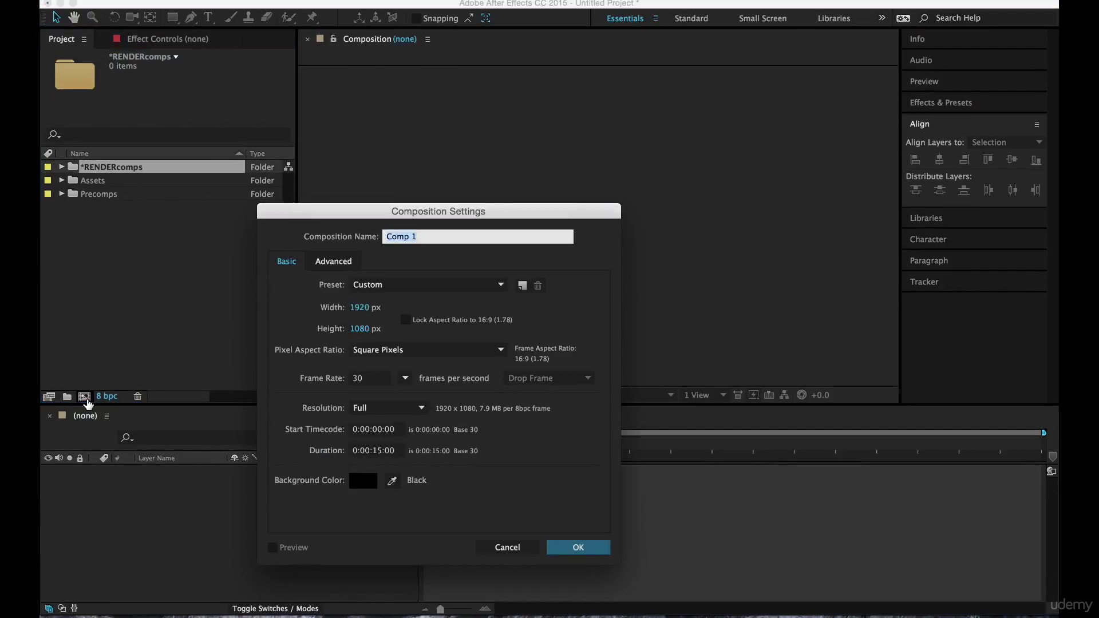
type("Rectangular Graphic")
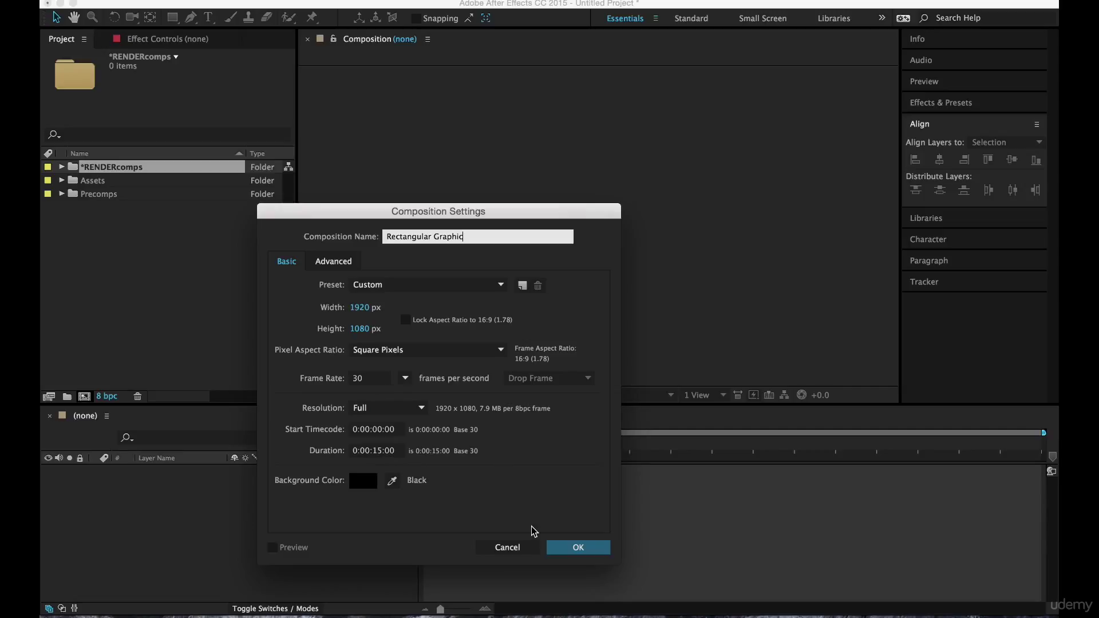
key("Return")
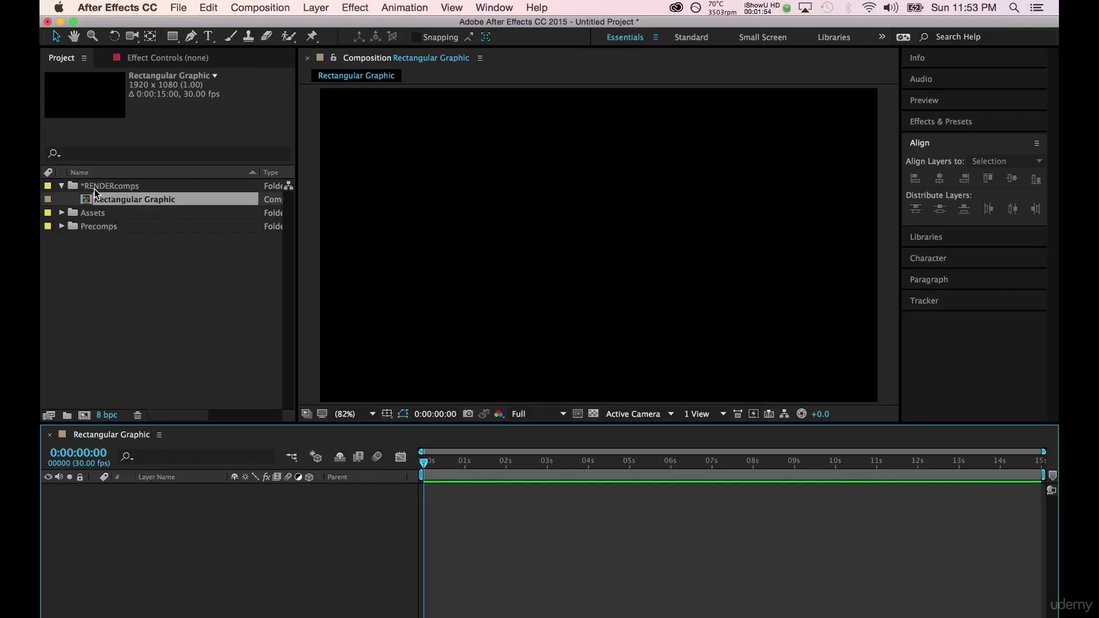
- Rename the composition in the *RENDERcomps folder as Rectangular Graphic_RENDER
left_click(87, 199)
key("Return")
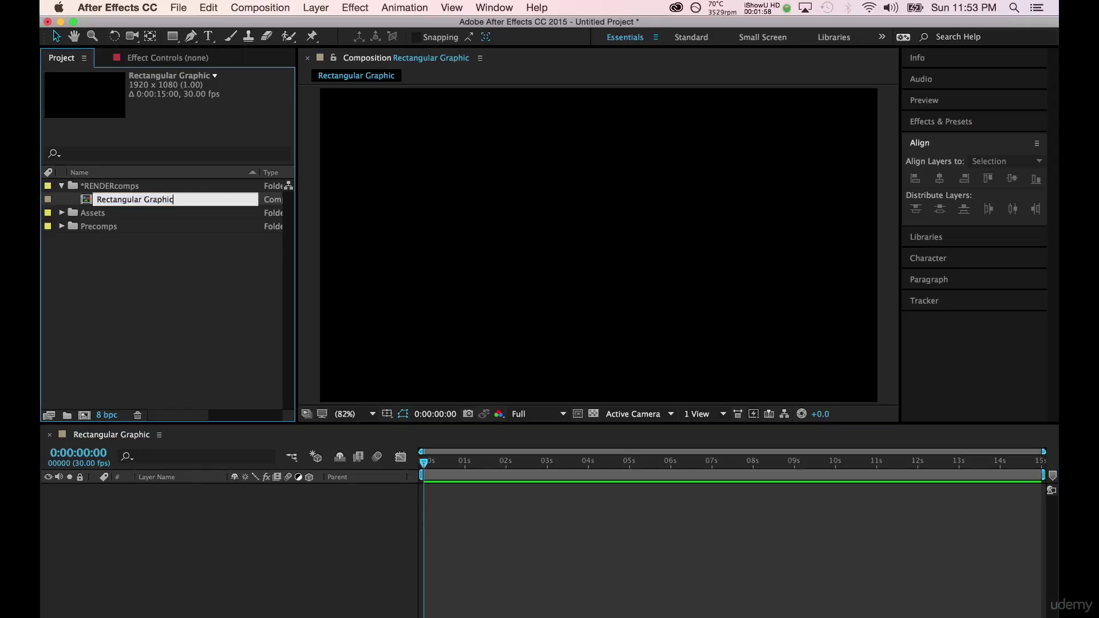
type("_RENDER")
left_click(215, 550)
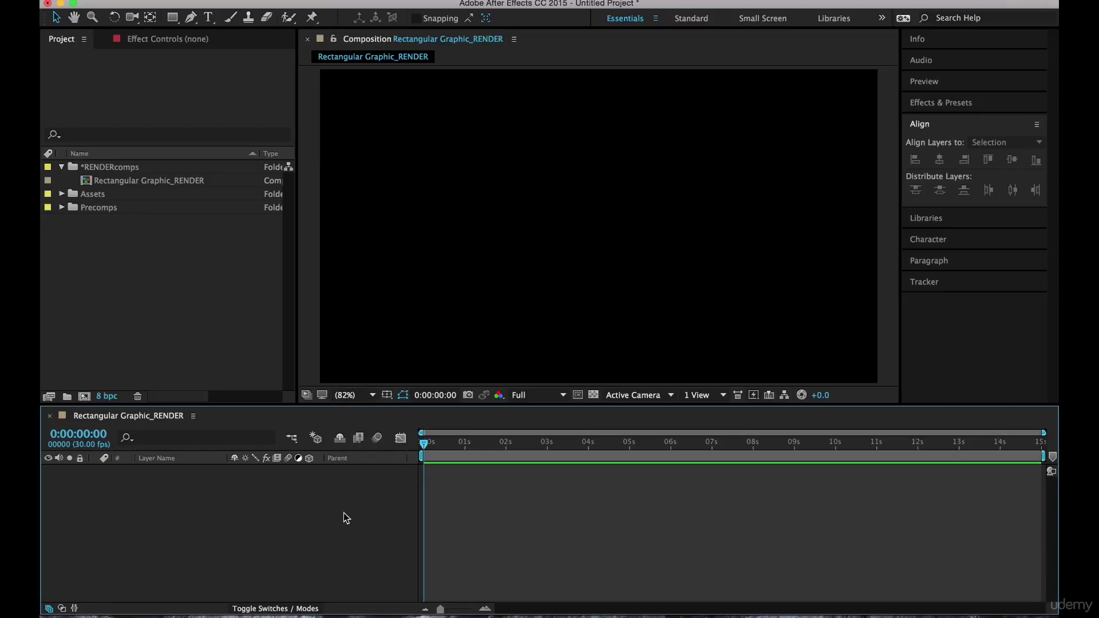
- Show the proportional grid over the Rectangular Graphic_RENDER composition view
left_click(388, 400)
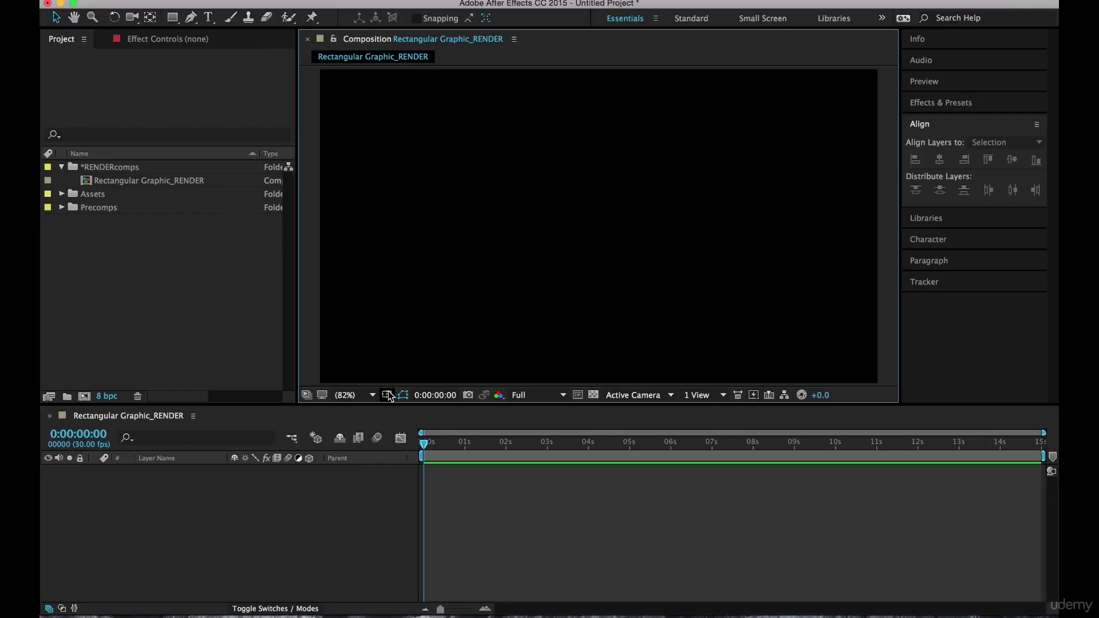
left_click(389, 394)
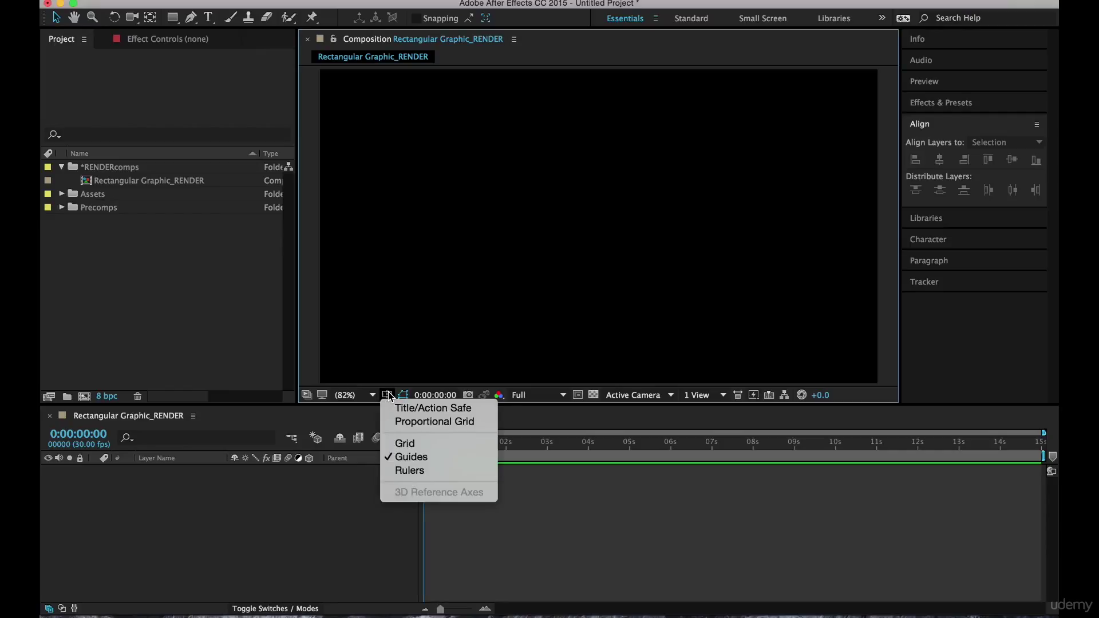
left_click(401, 422)
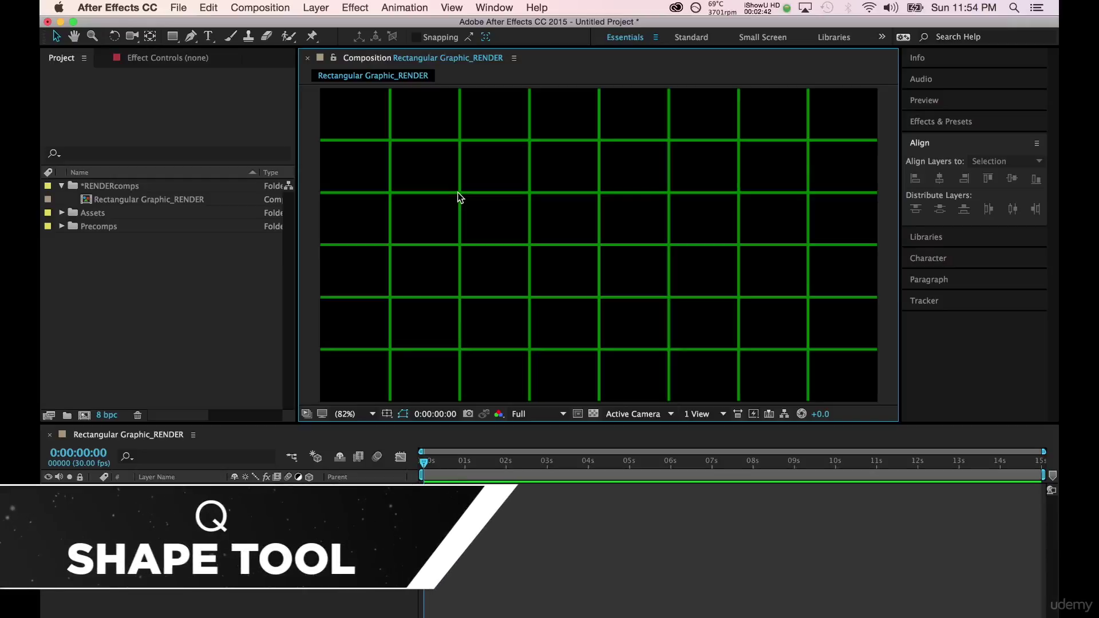
- Draw a white rectangle about 963 x 362 px with the Rectangle Tool, spanning the central four by two grid cells
left_click(172, 38)
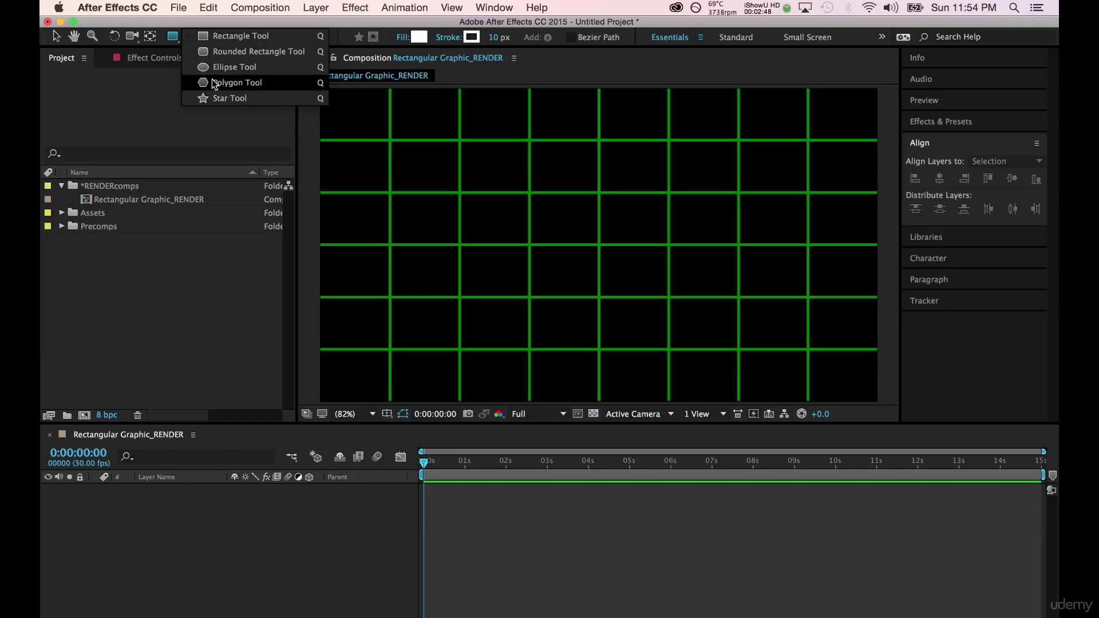
left_click(240, 35)
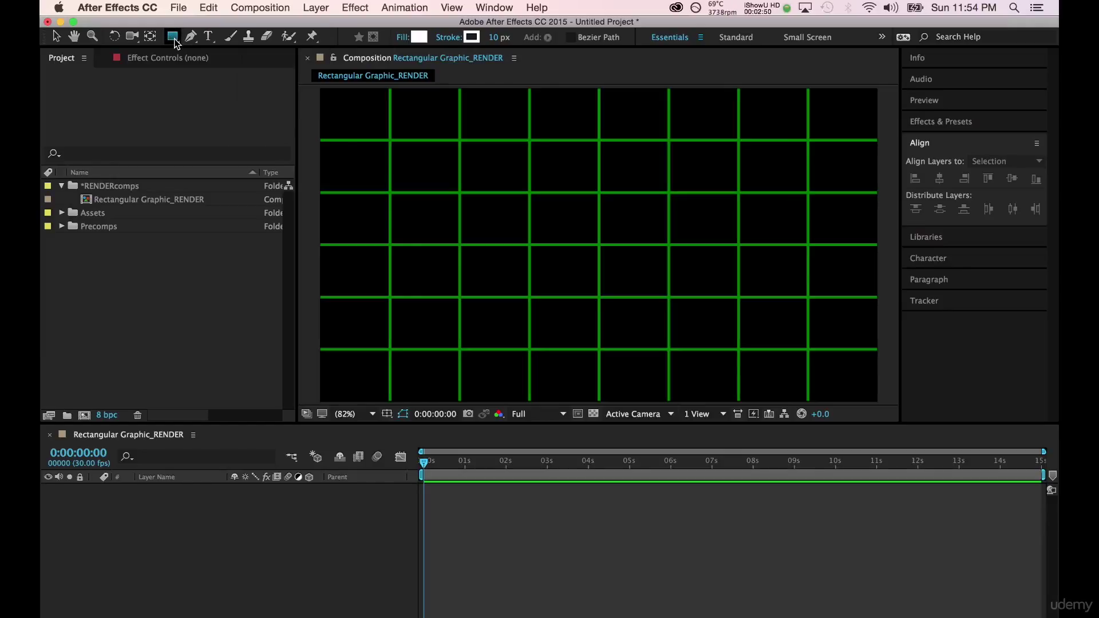
key("q")
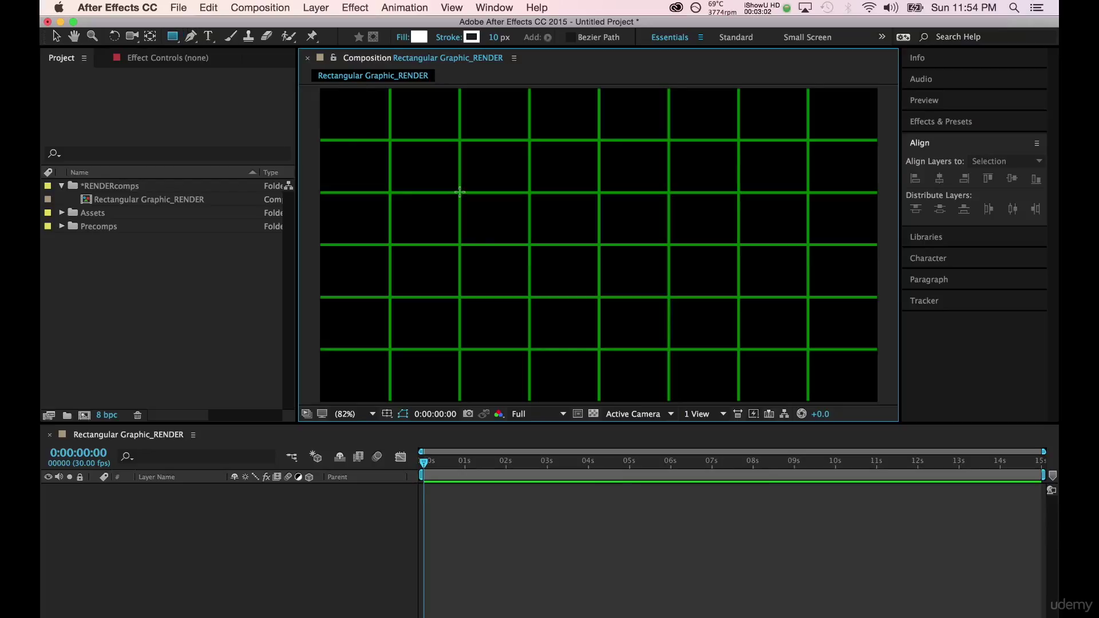
mouse_move(460, 192)
left_mouse_down()
mouse_move(583, 252)
mouse_move(658, 265)
mouse_move(739, 298)
left_mouse_up()
left_click(571, 584)
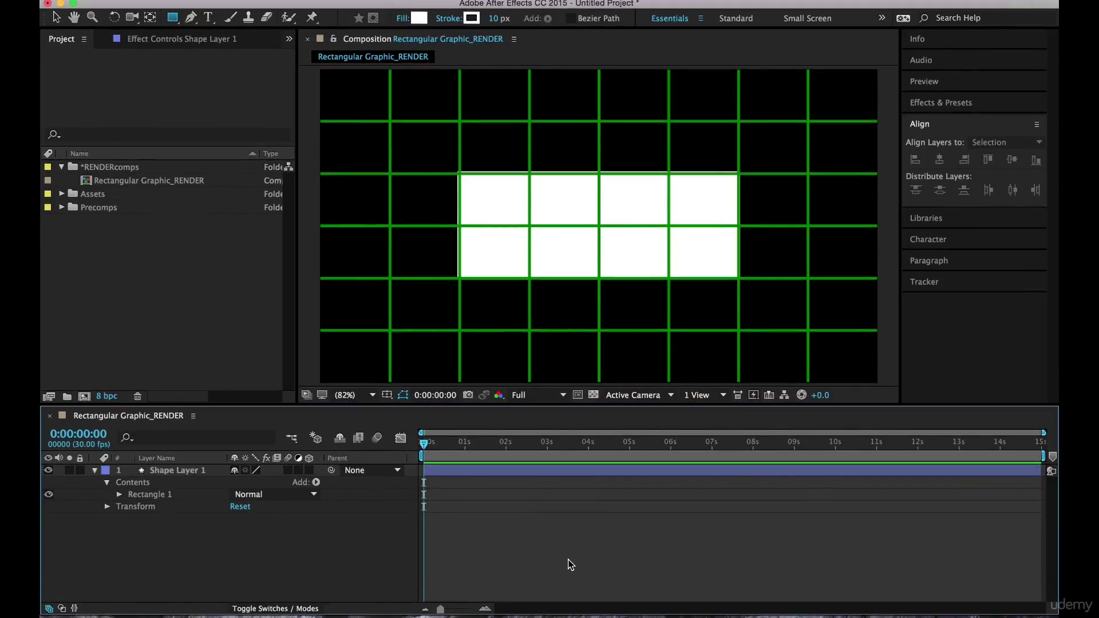
- Hide the proportional grid in the composition view and enable motion blur for the composition
left_click(389, 395)
left_click(403, 423)
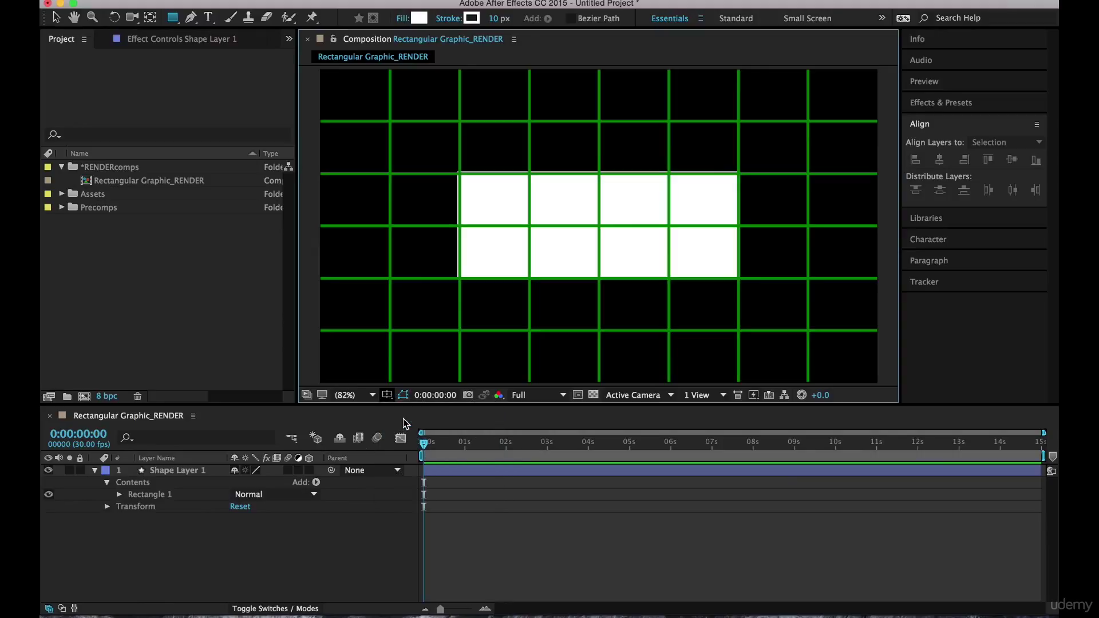
left_click(377, 438)
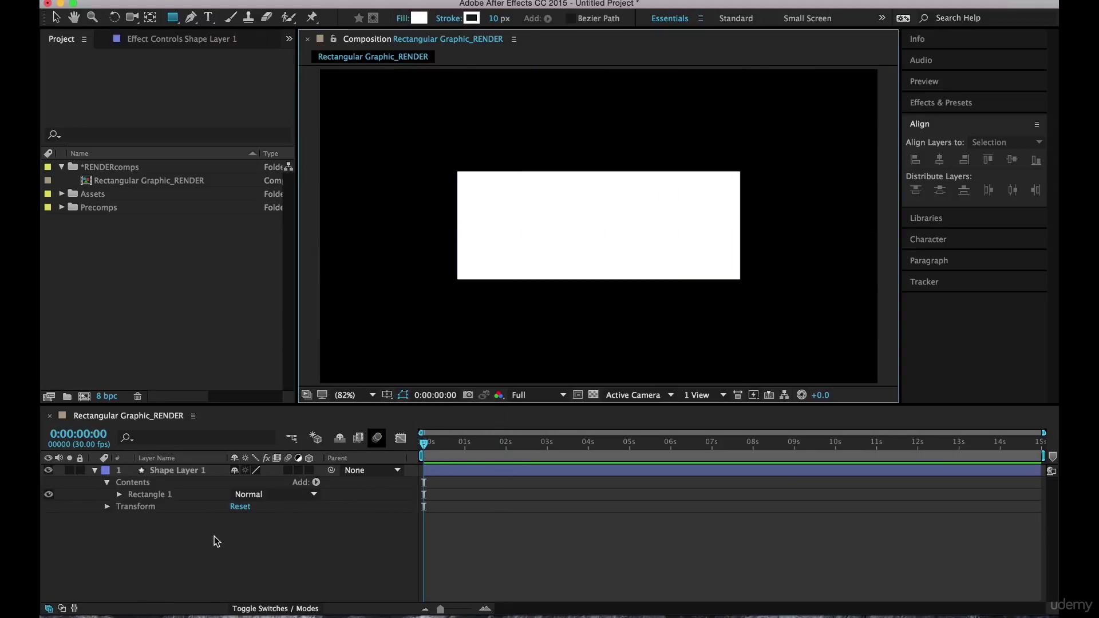
- Set the size of Rectangle Path 1 in the shape layer to 956.9 by 360.0
left_click(119, 494)
left_click(131, 507)
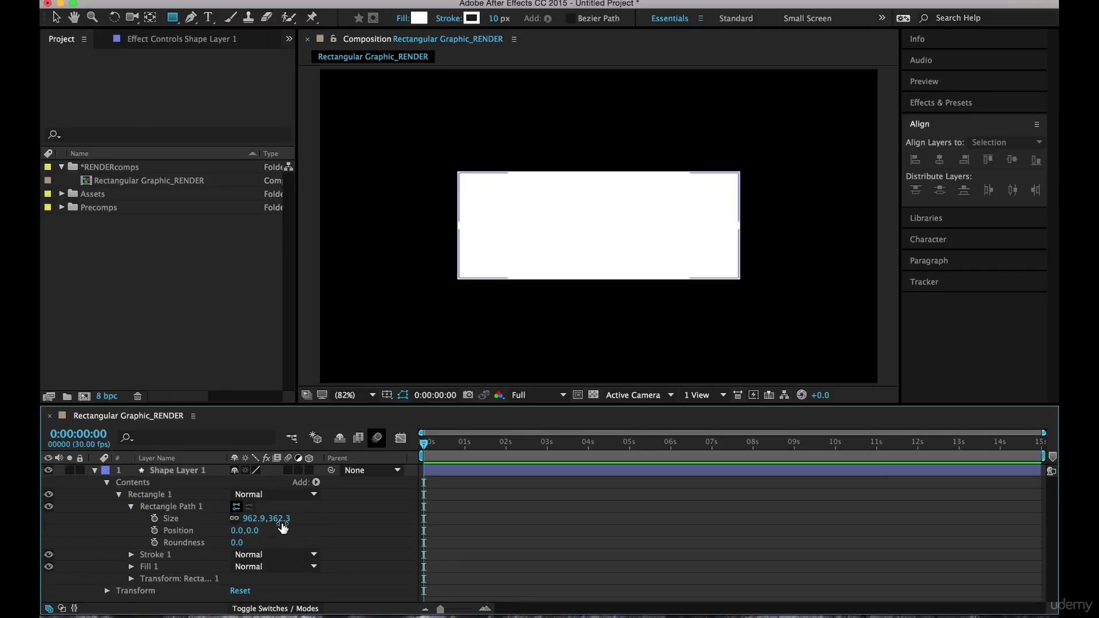
left_click(253, 520)
type("960")
key("Tab")
type("360")
key("Return")
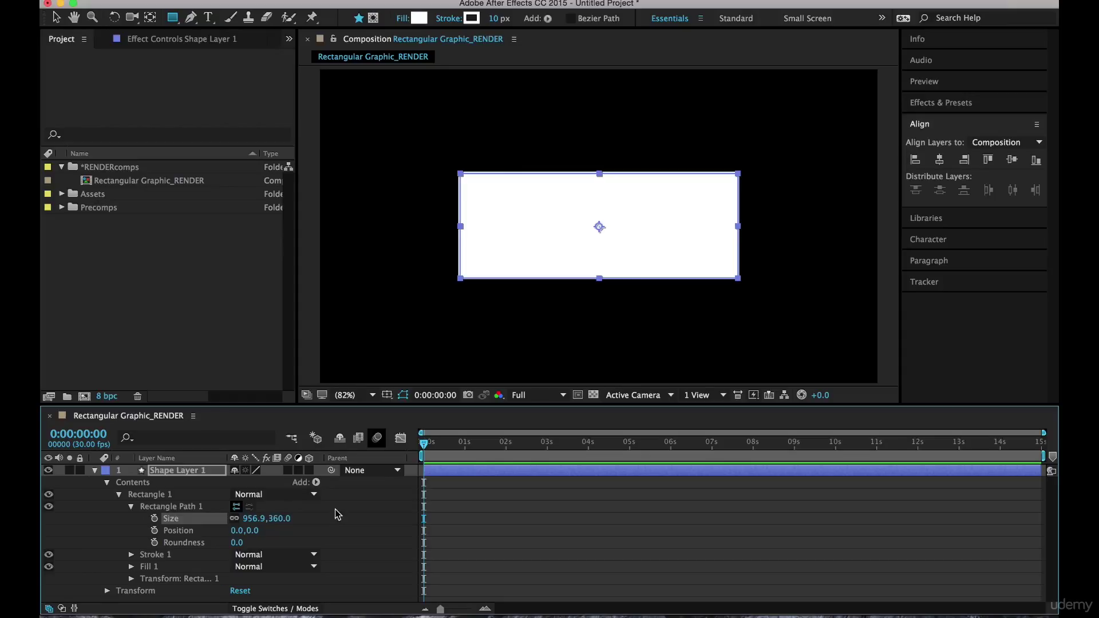
left_click(527, 527)
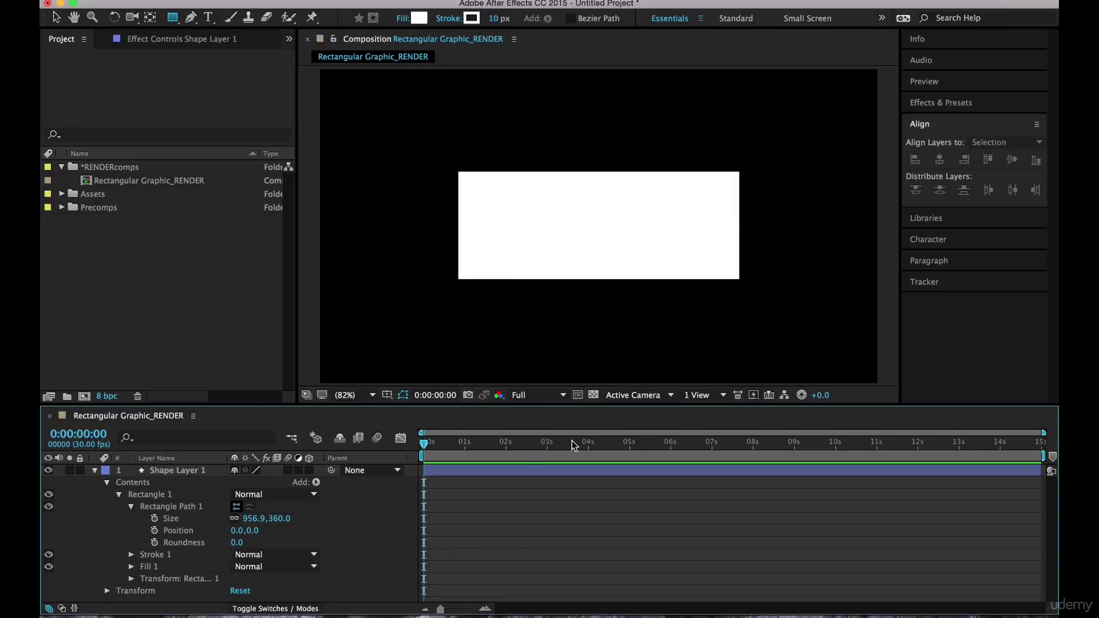
- Center the shape layer horizontally and vertically in the composition using the align options
left_click(486, 471)
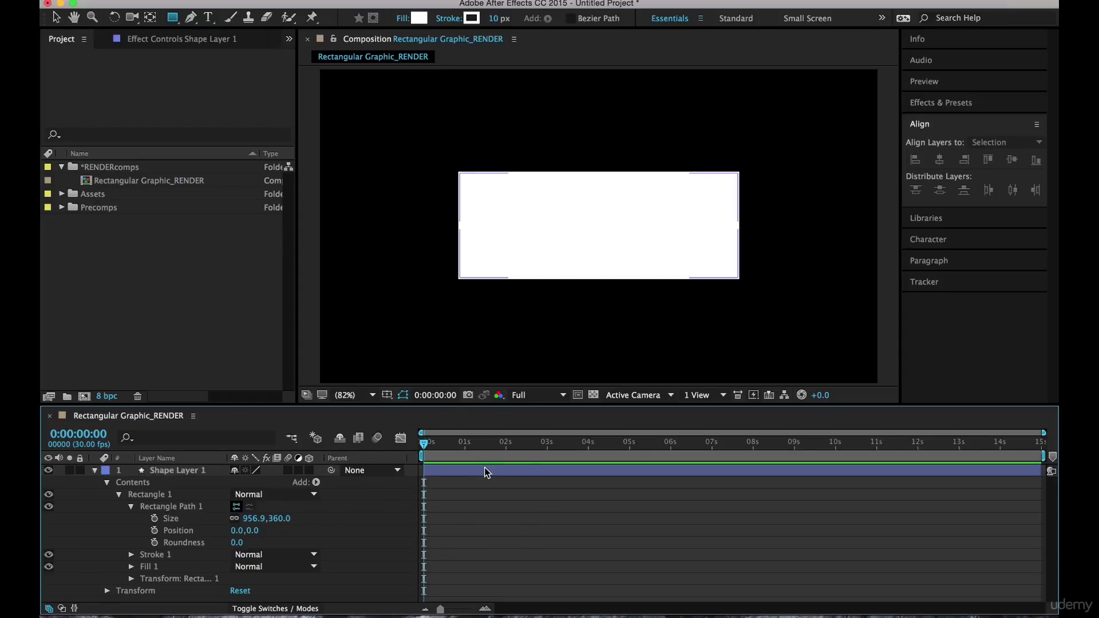
left_click(527, 496)
left_click(589, 473)
left_click(587, 473)
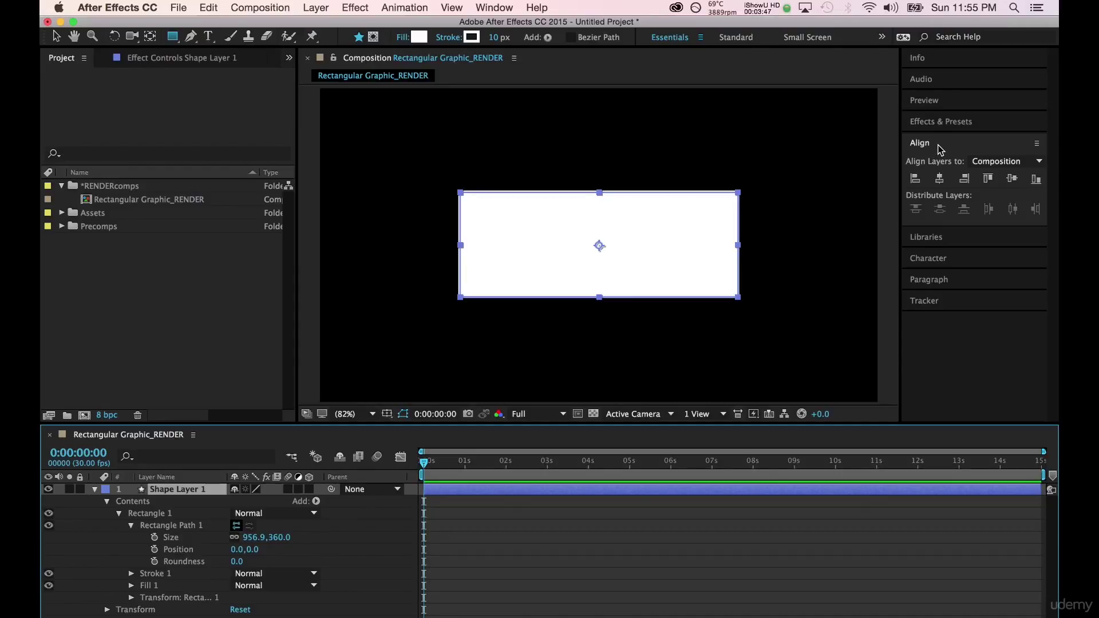
left_click(493, 8)
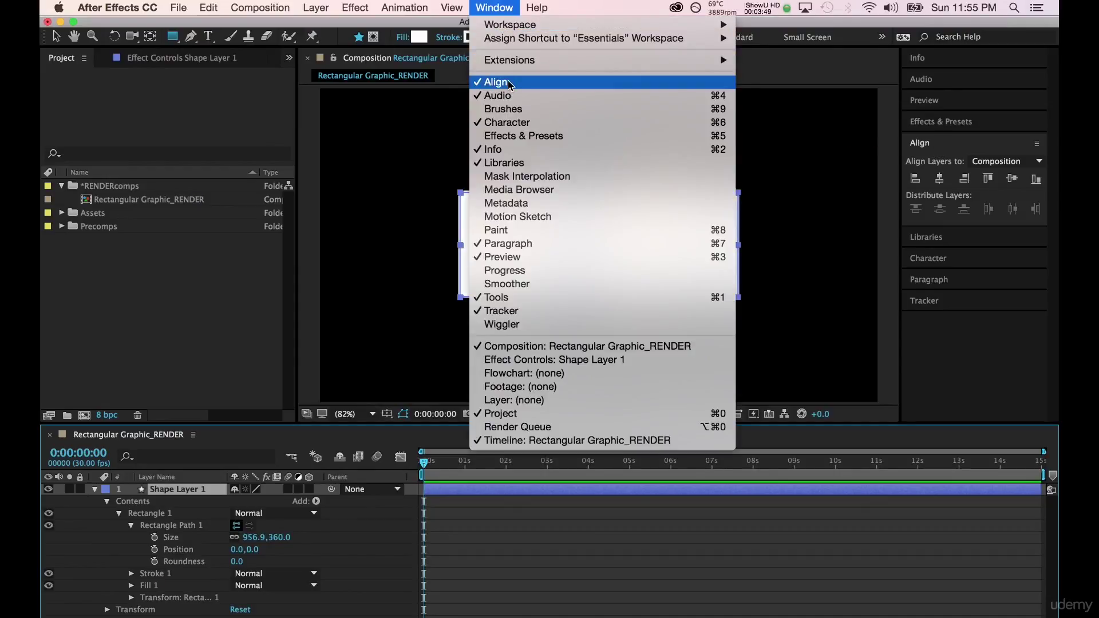
left_click(954, 158)
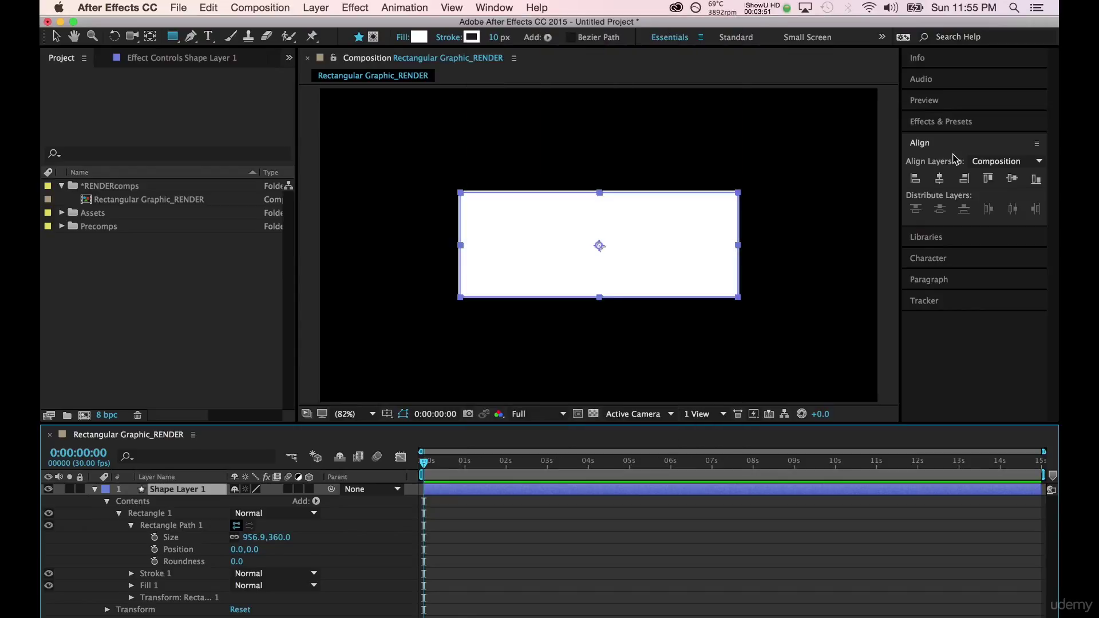
left_click(940, 180)
left_click(1012, 180)
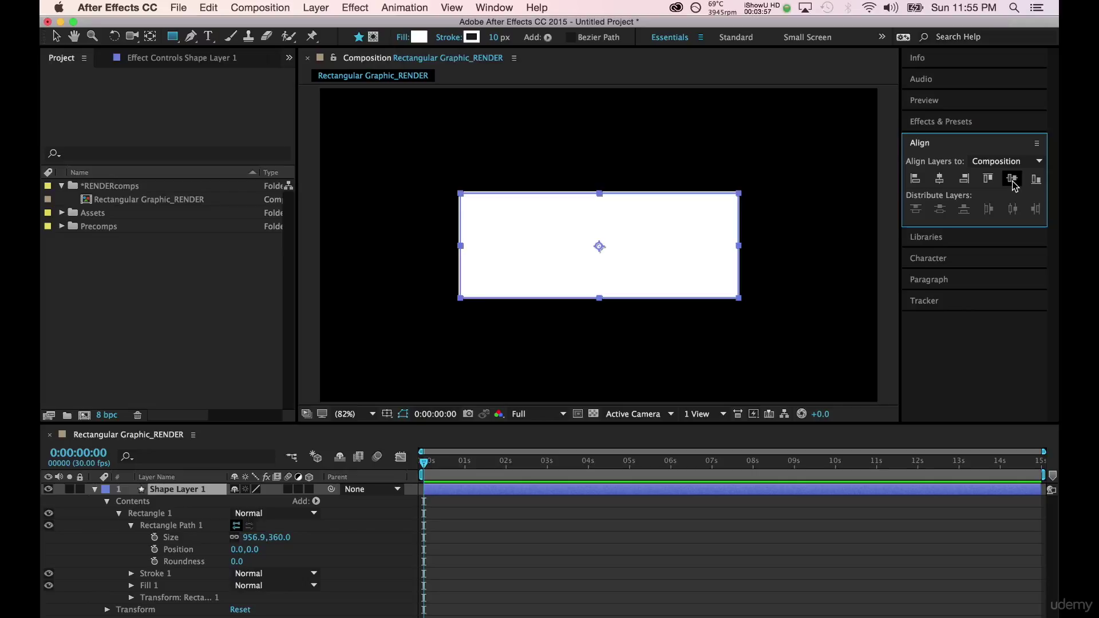
left_click(667, 542)
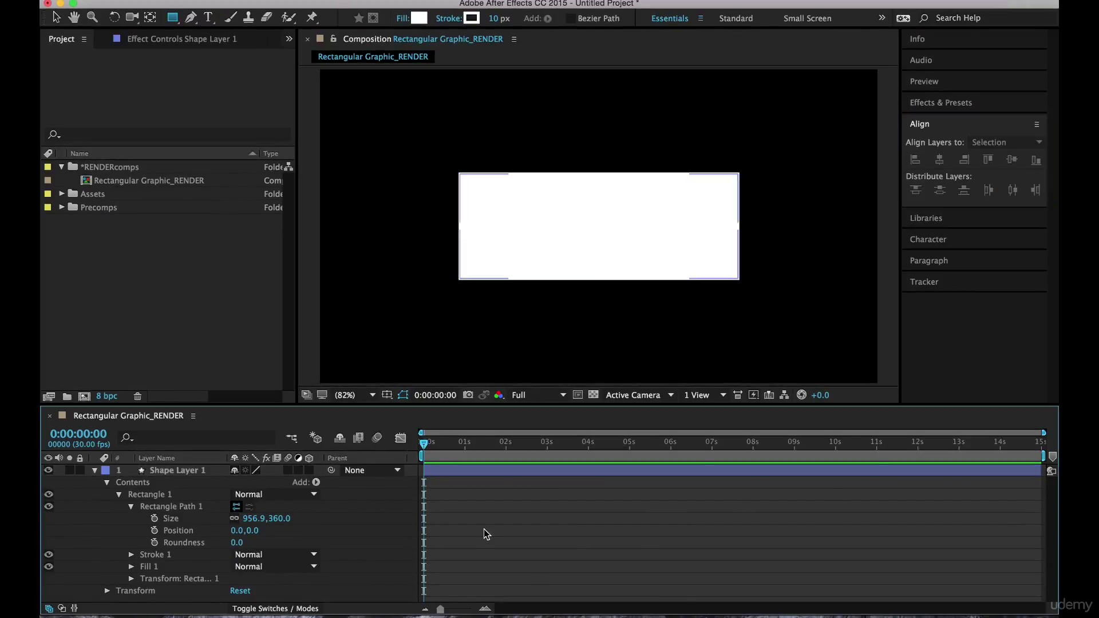
- Rename the shape layer as Rectangle
left_click(172, 470)
key("Return")
type("Rectangle")
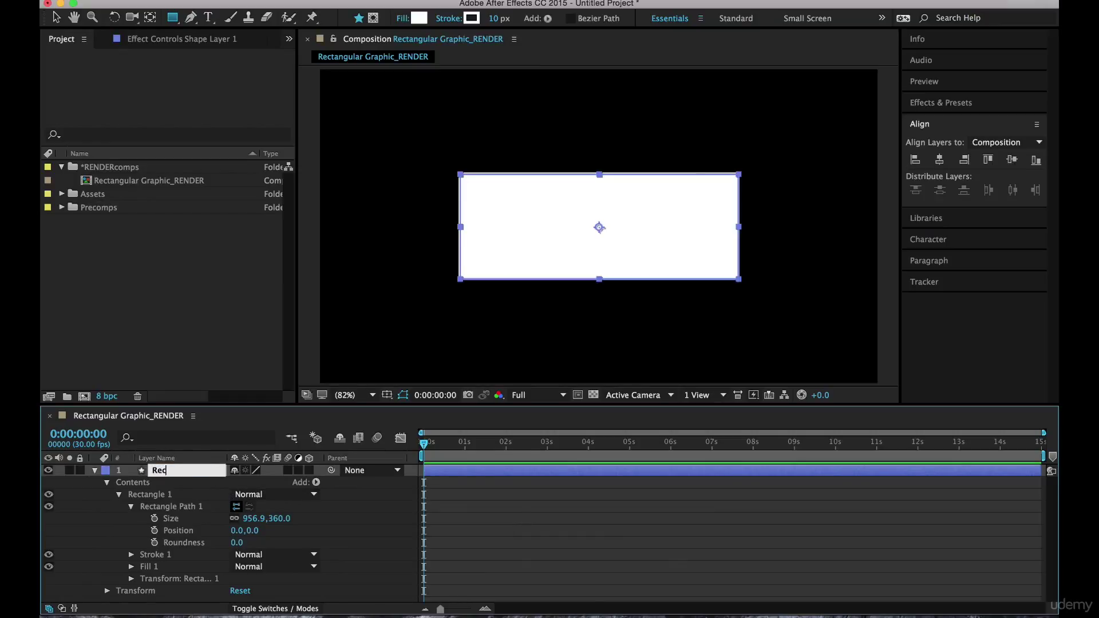
left_click(501, 509)
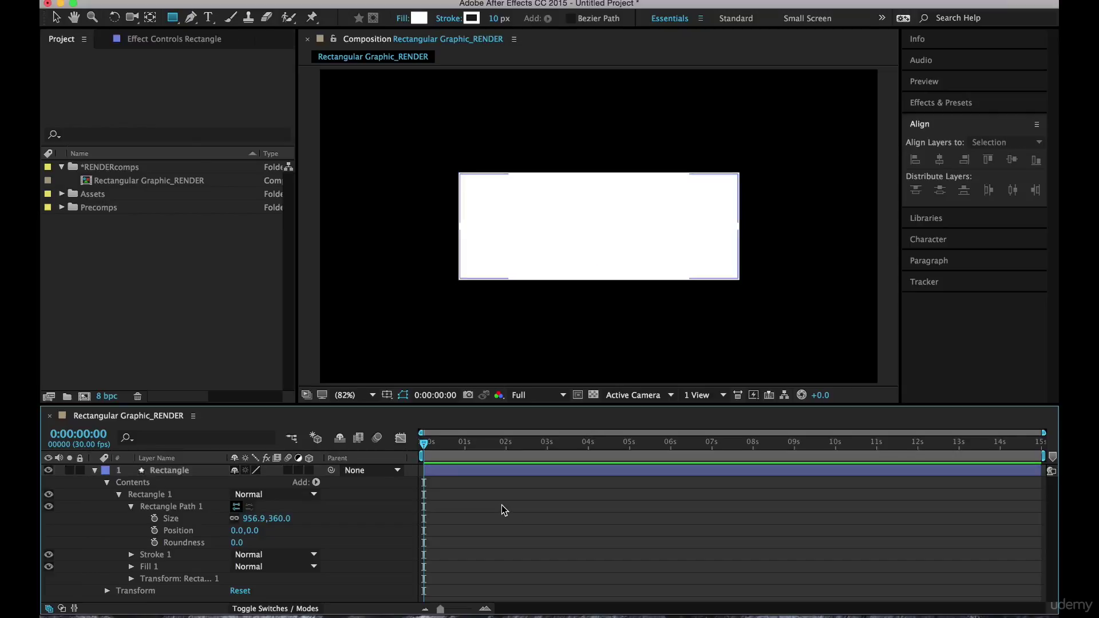
- Create a white (FFFFFF) solid layer named Bar1, 10 px wide and 450 px high
key("u")
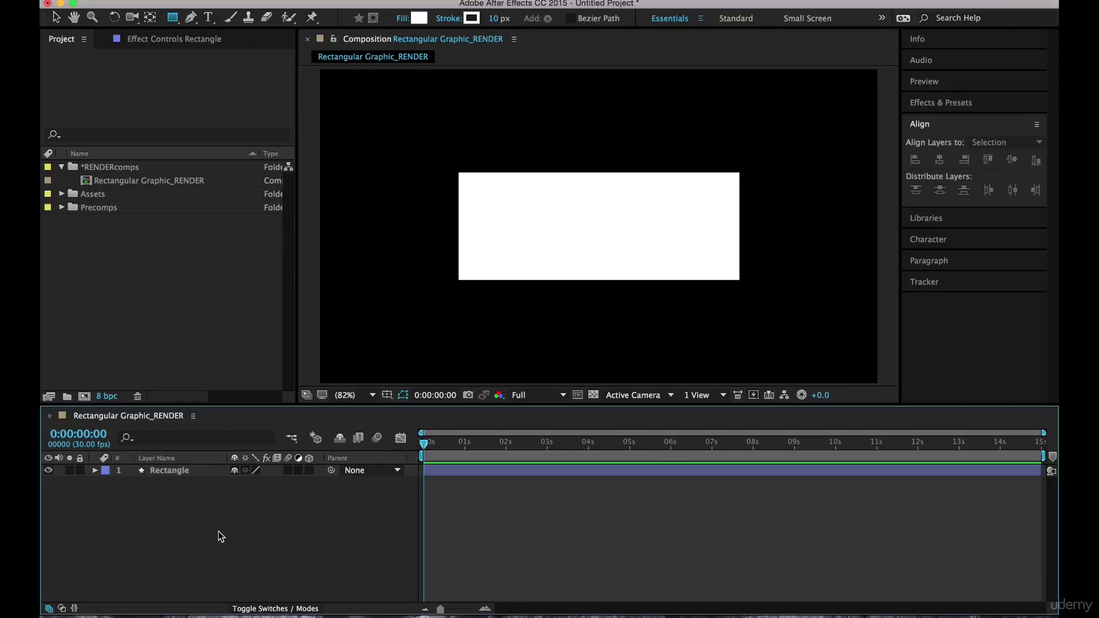
left_click(320, 7)
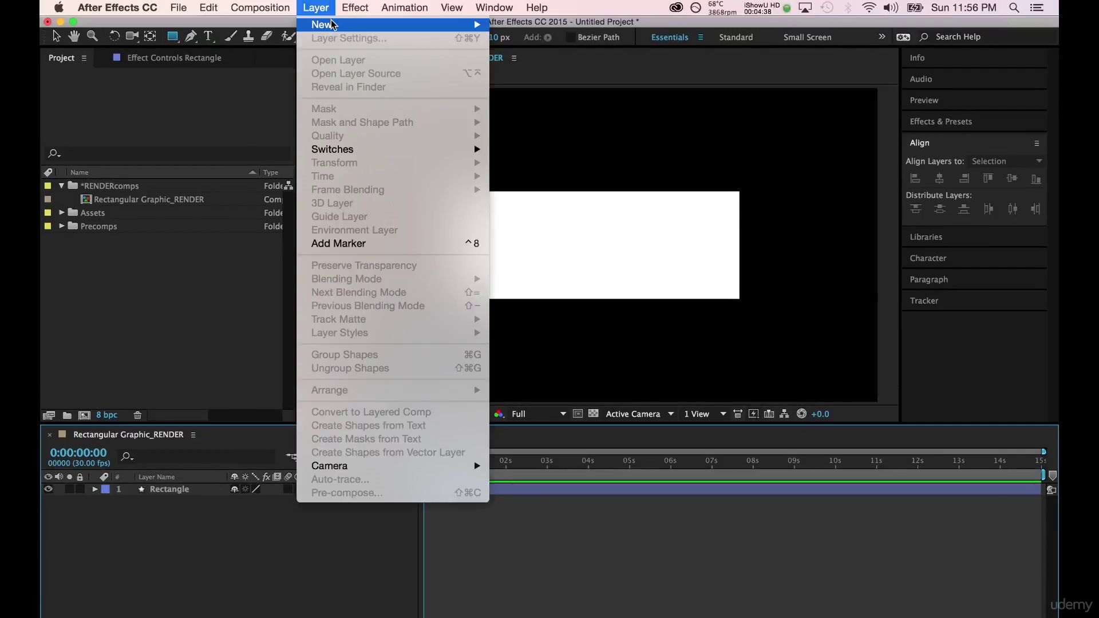
mouse_move(331, 24)
left_click(585, 46)
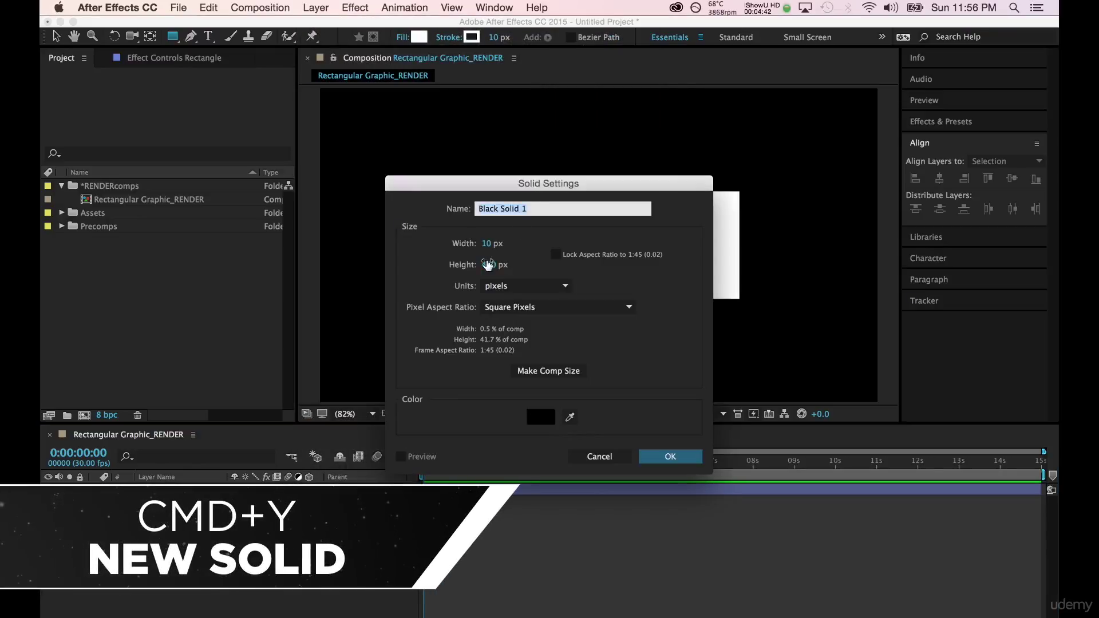
left_click(541, 417)
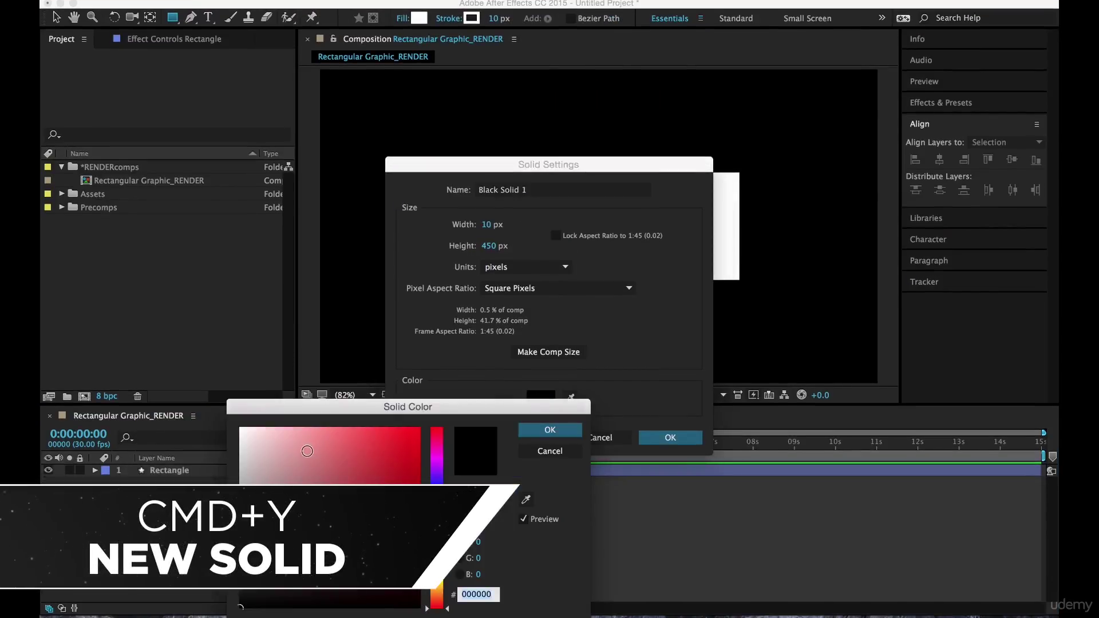
type("ffffff")
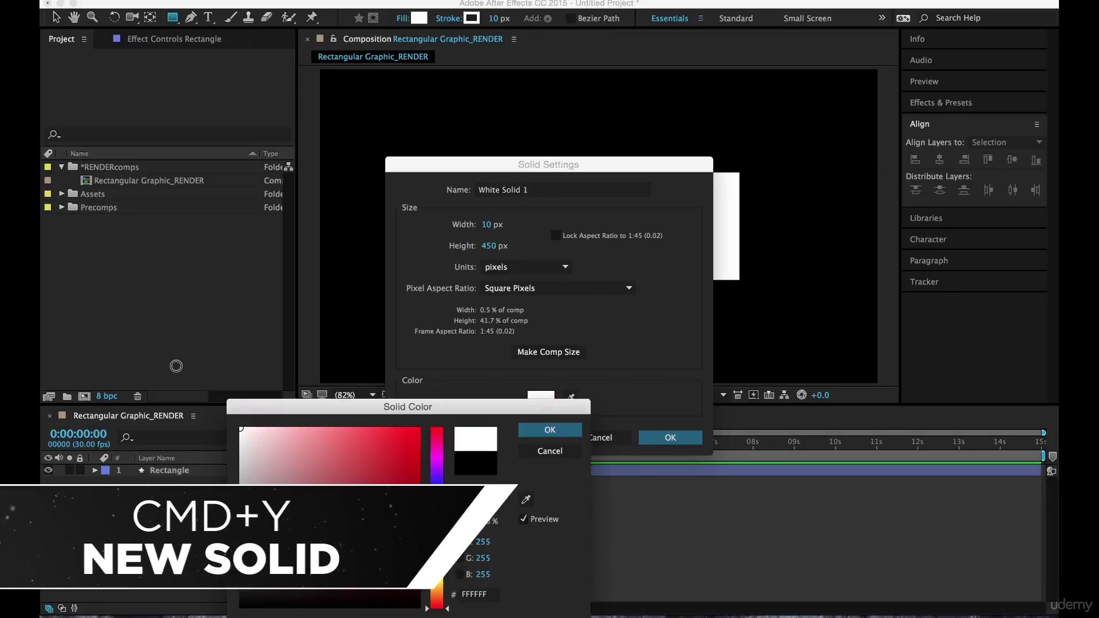
left_click(542, 433)
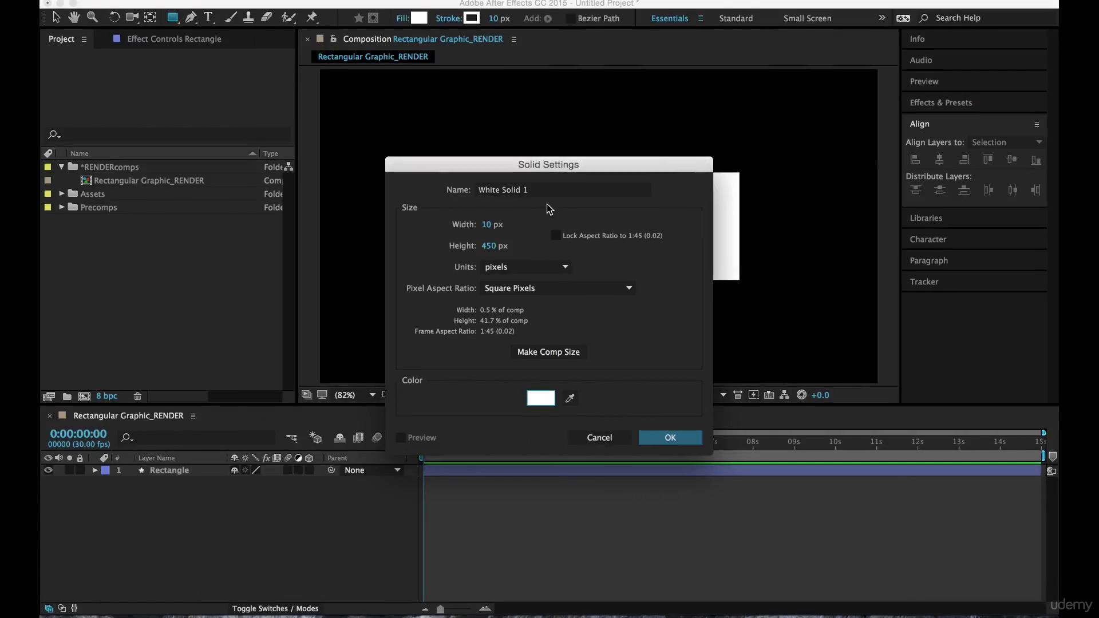
left_click(550, 190)
type("Bar1")
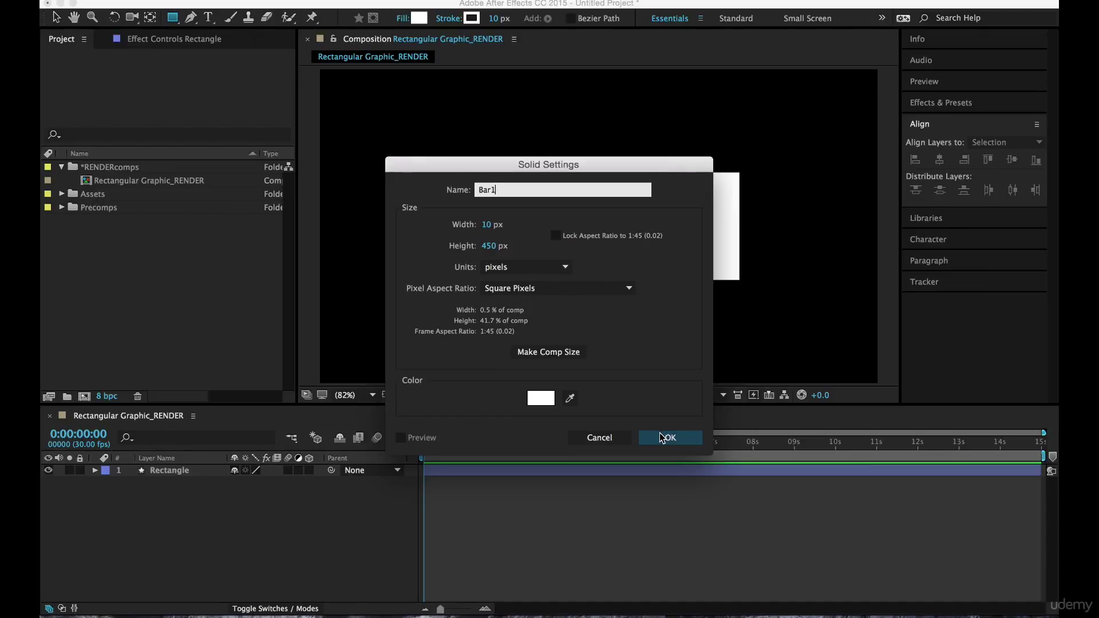
left_click(667, 438)
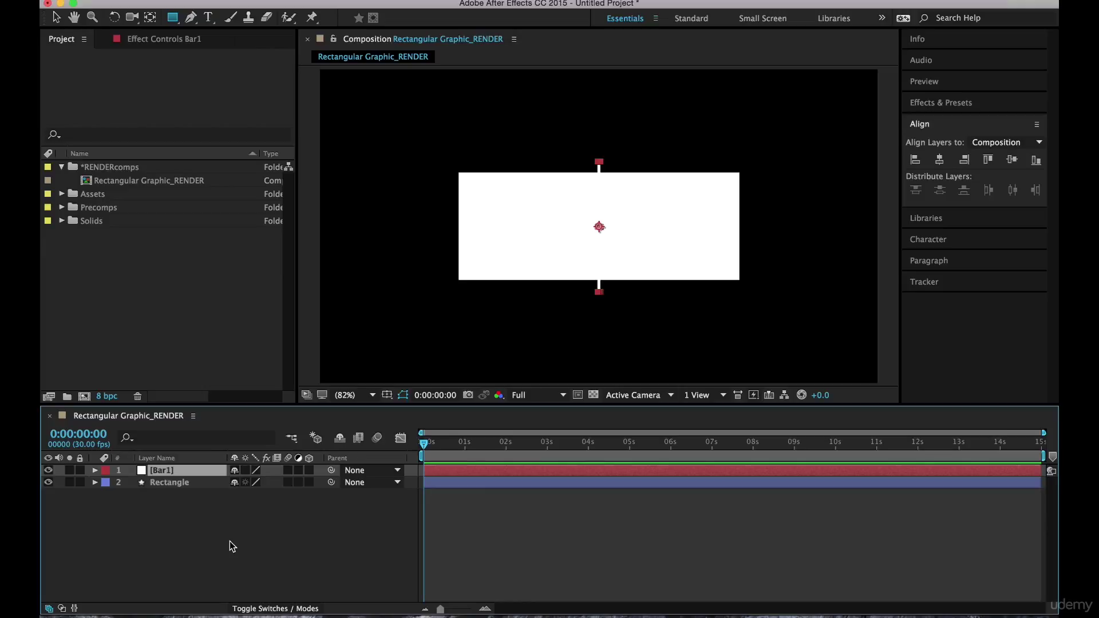
- Set the Bar1 layer's horizontal position to 400 so it stands to the left of the rectangle
key("p")
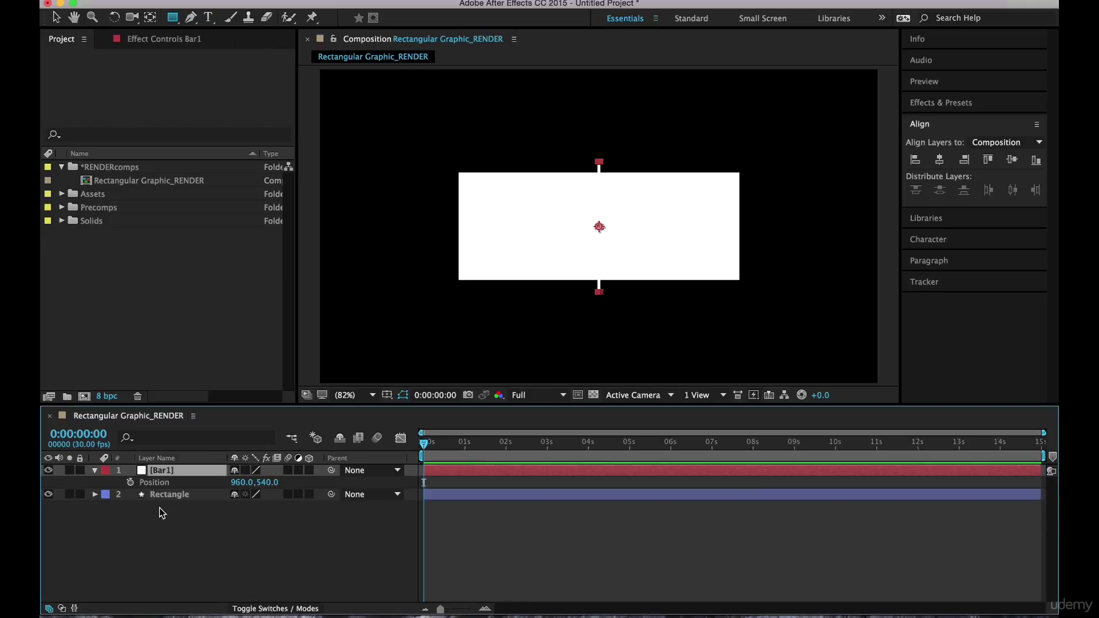
left_click_drag(237, 482, 127, 486)
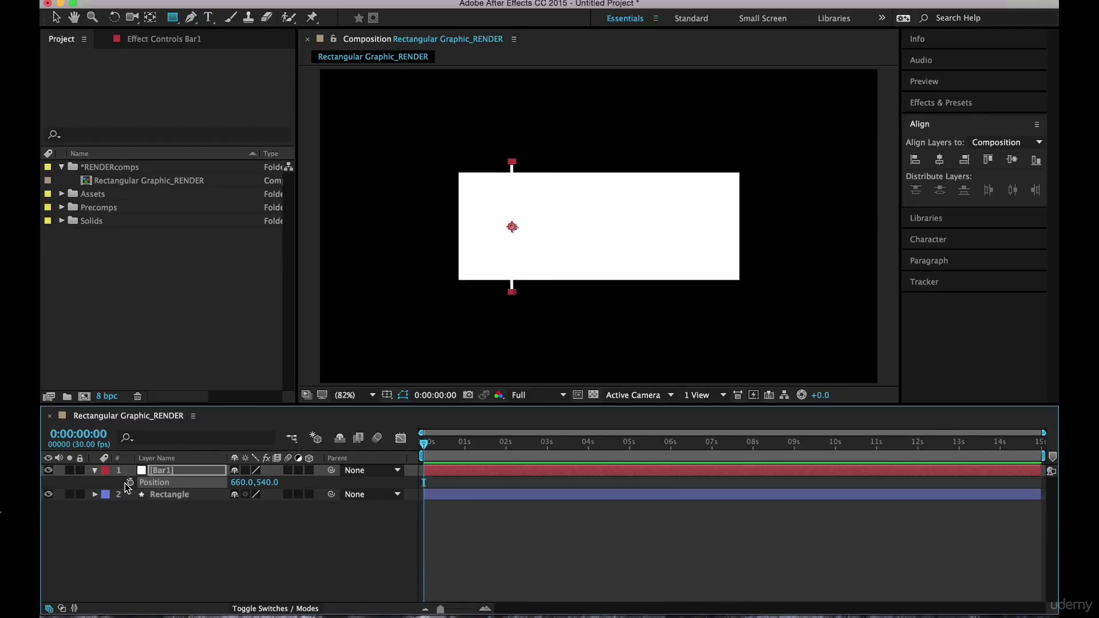
left_click_drag(241, 482, 227, 484)
left_click(237, 482)
type("400")
key("Return")
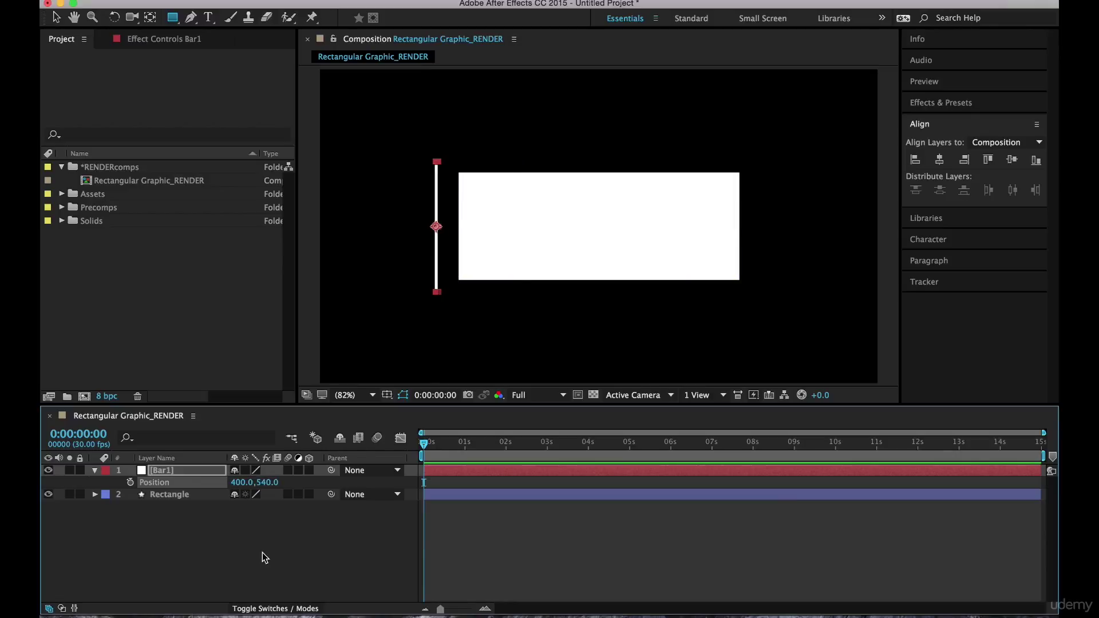
left_click(265, 558)
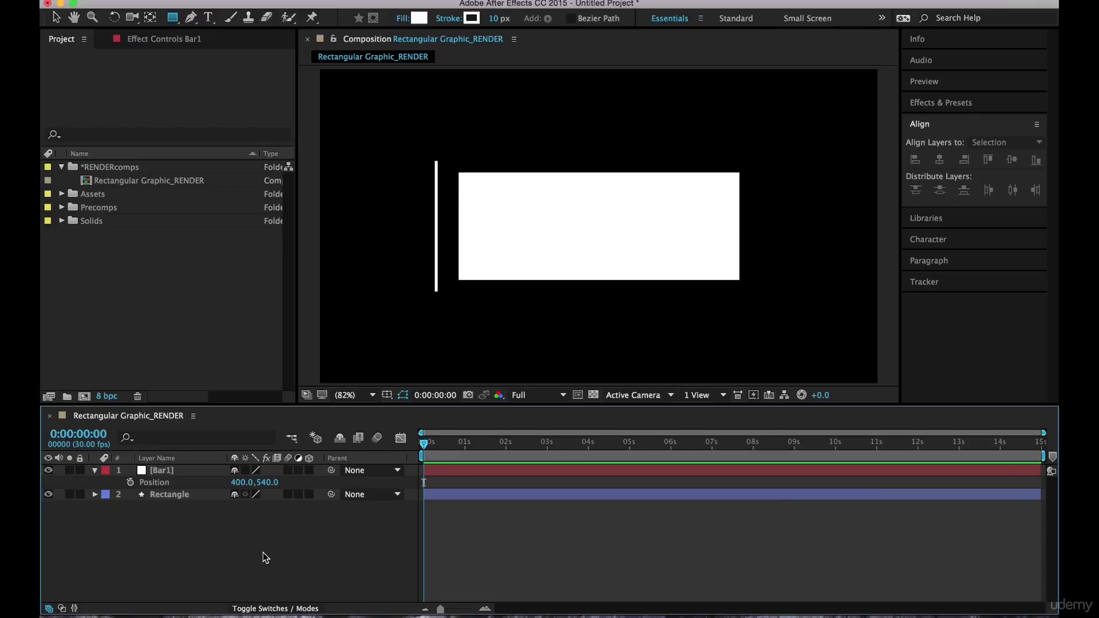
- Duplicate the Bar1 layer and set the copy's horizontal position to 960
left_click(175, 470)
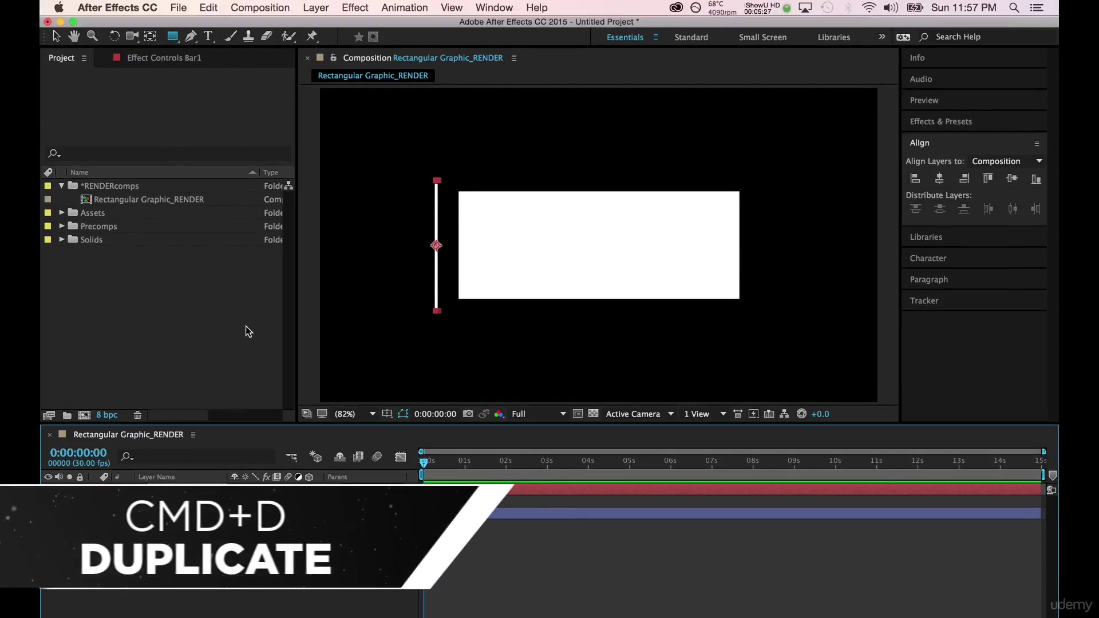
left_click(209, 7)
left_click(236, 172)
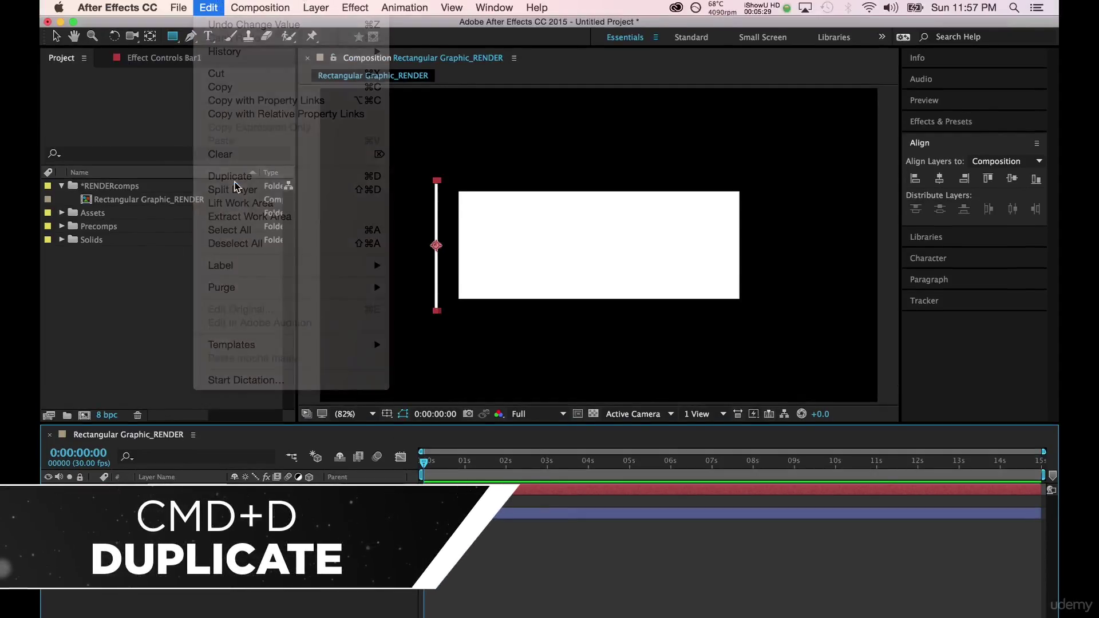
key("p")
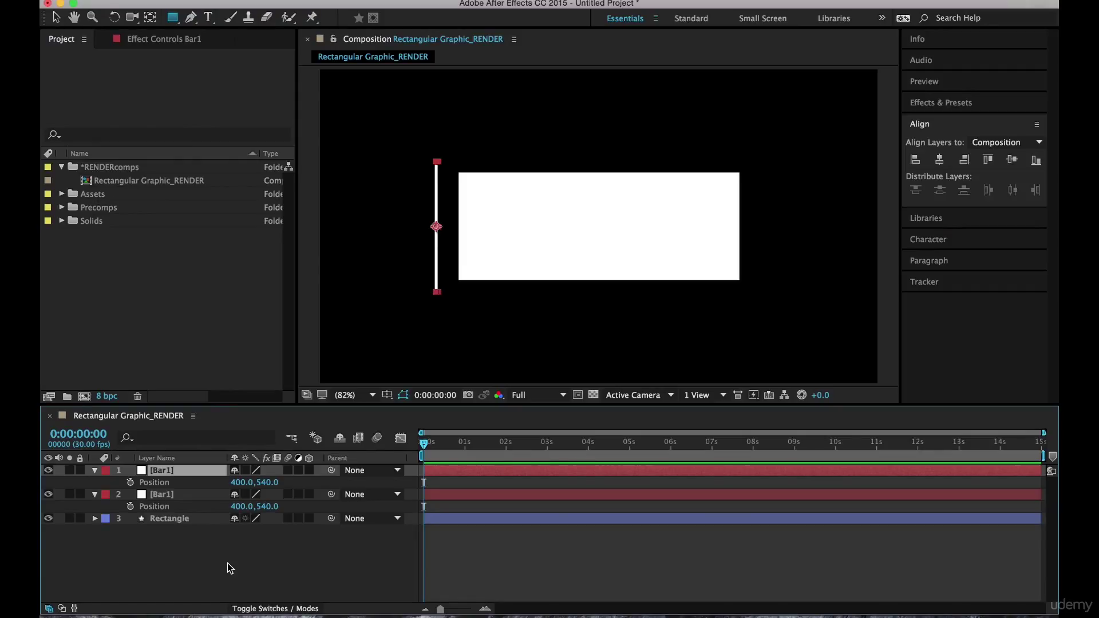
left_click(243, 482)
type("960")
key("Return")
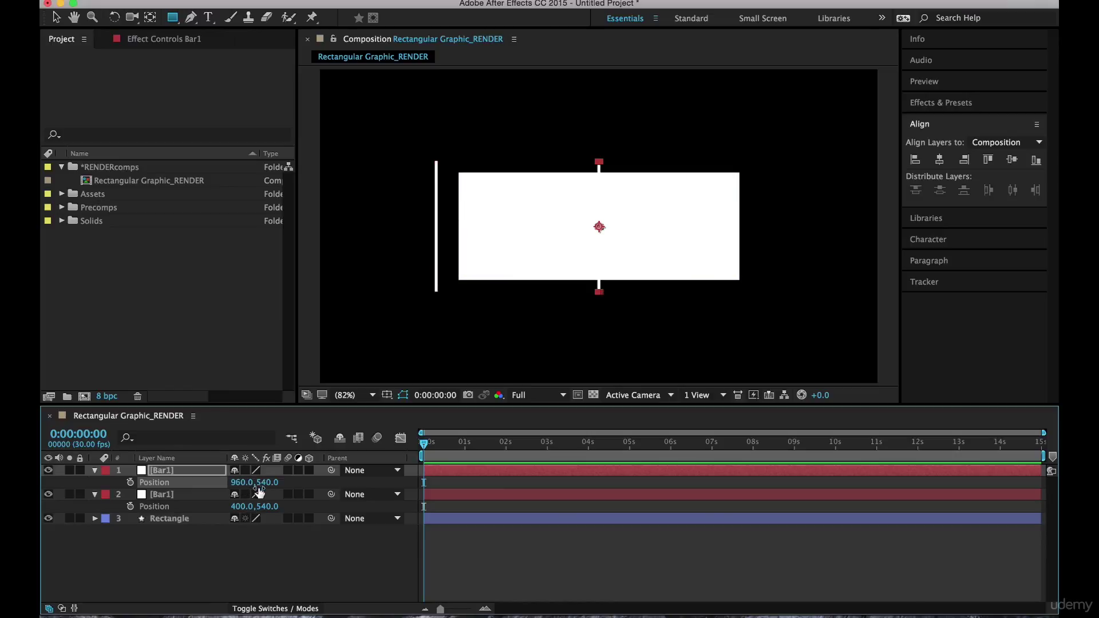
left_click(245, 518)
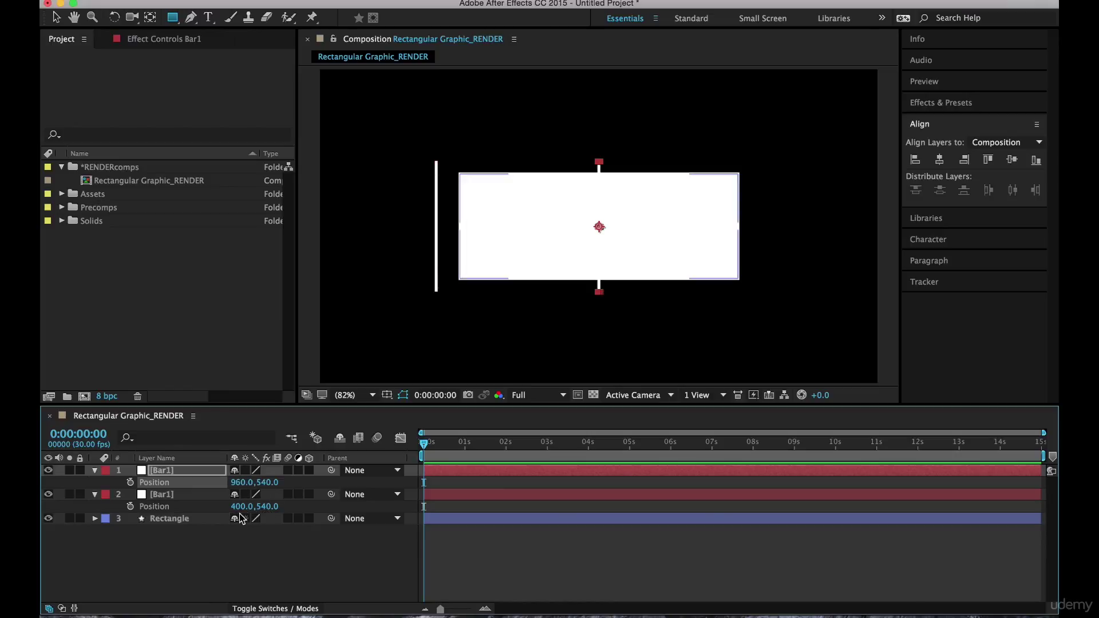
- Add 560 to the duplicate bar's horizontal position, placing it at 1520 on the right side of the rectangle
left_click(242, 483)
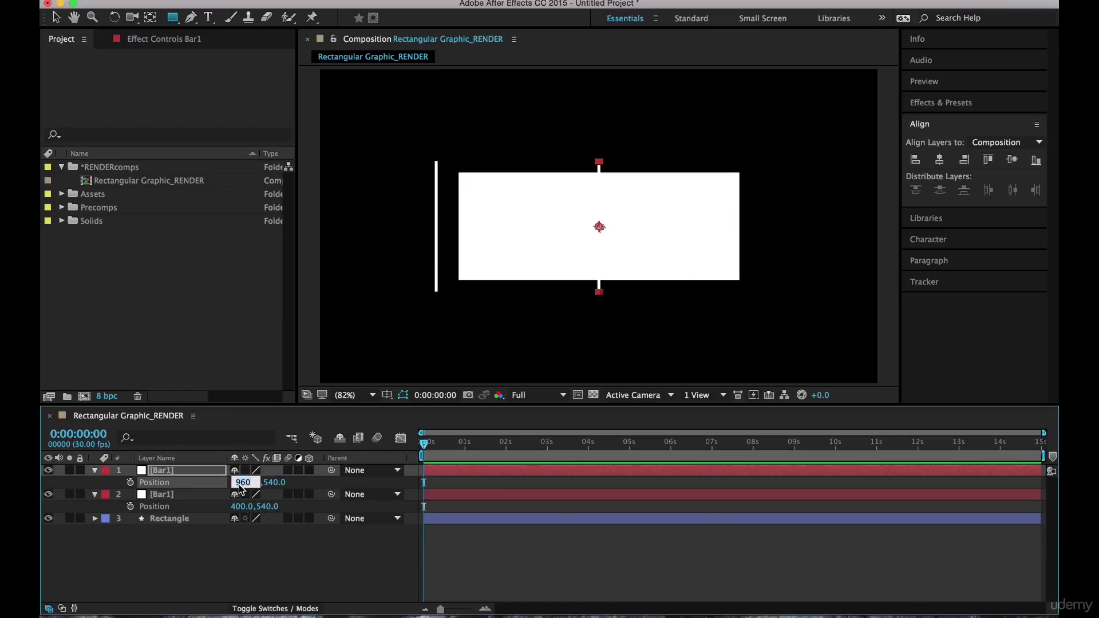
key("Right")
type("560")
key("Return")
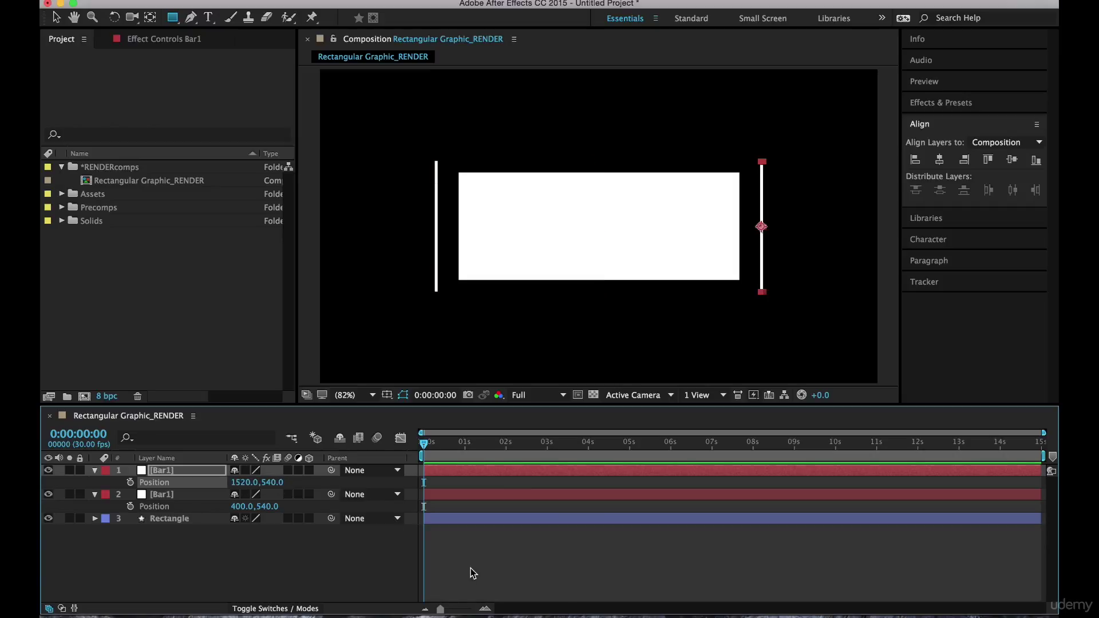
left_click(488, 579)
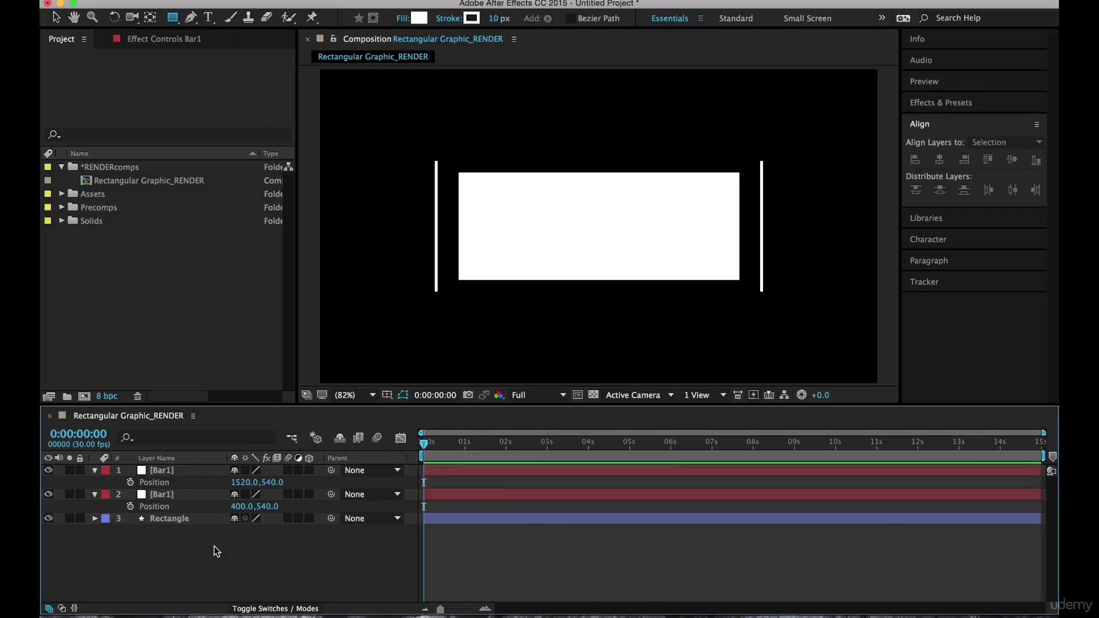
- Pre-compose both bars and the Rectangle layer into a new composition named Precomp_Rect
left_click_drag(200, 545, 134, 462)
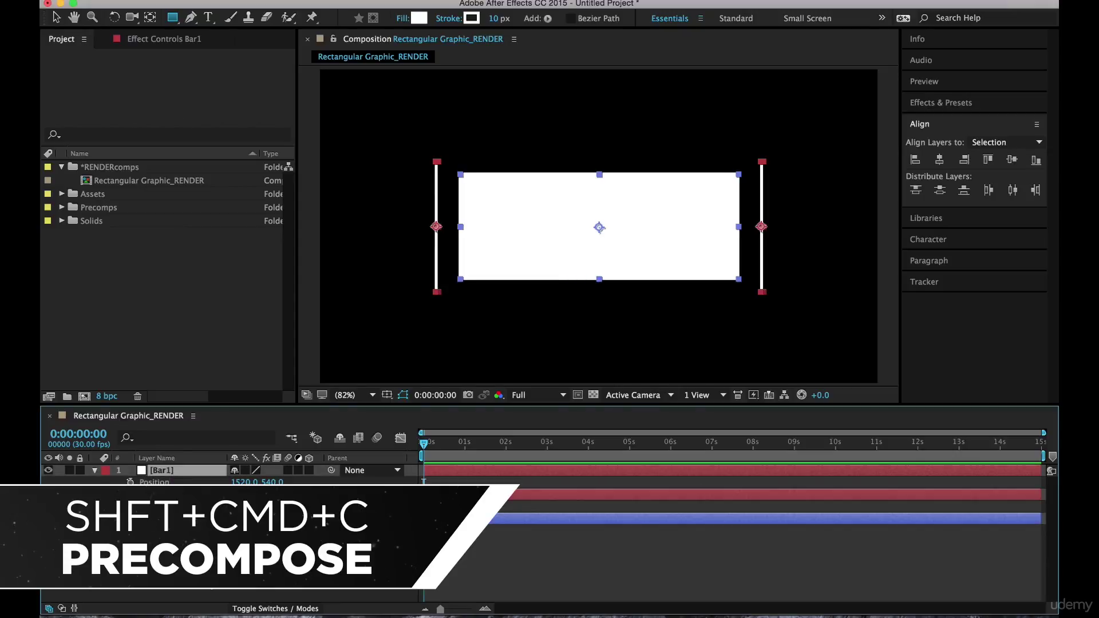
left_click(327, 8)
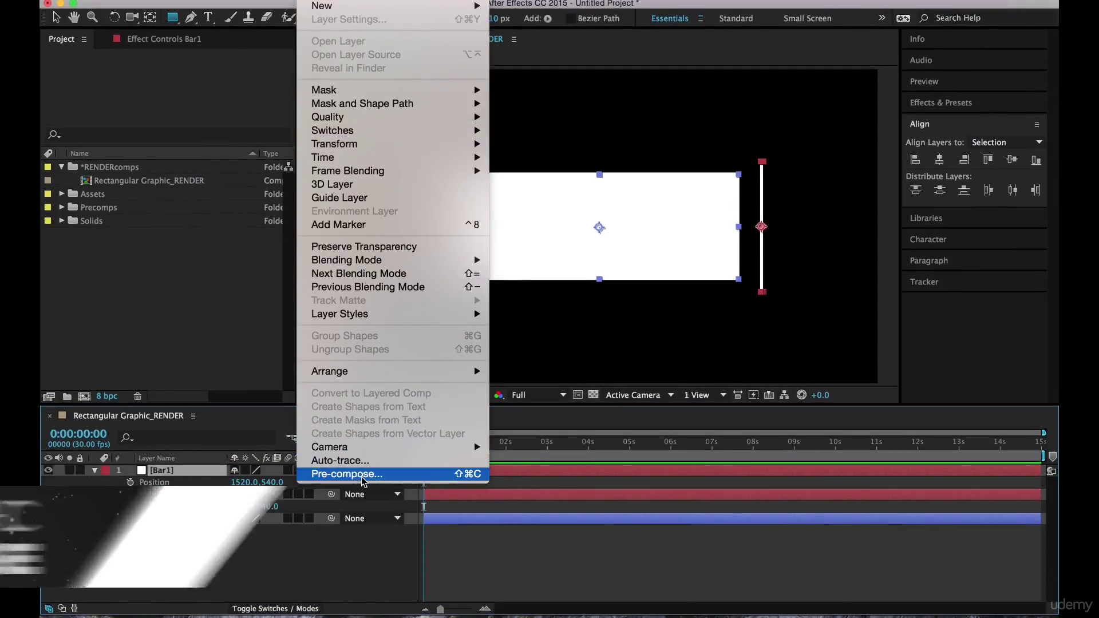
left_click(363, 492)
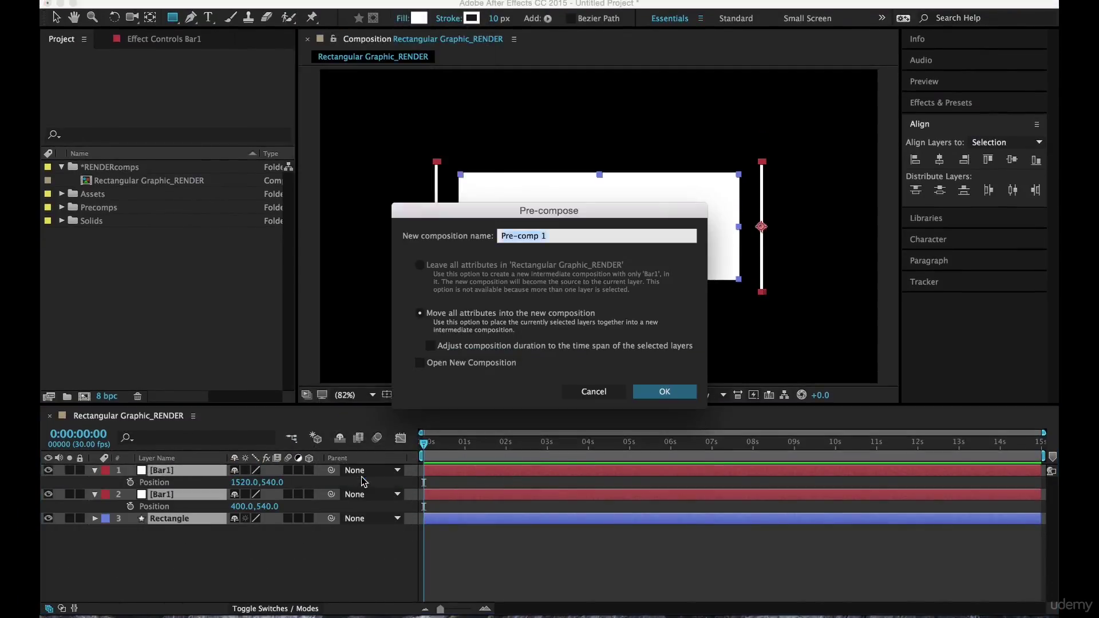
type("Precomp_Rect")
key("Return")
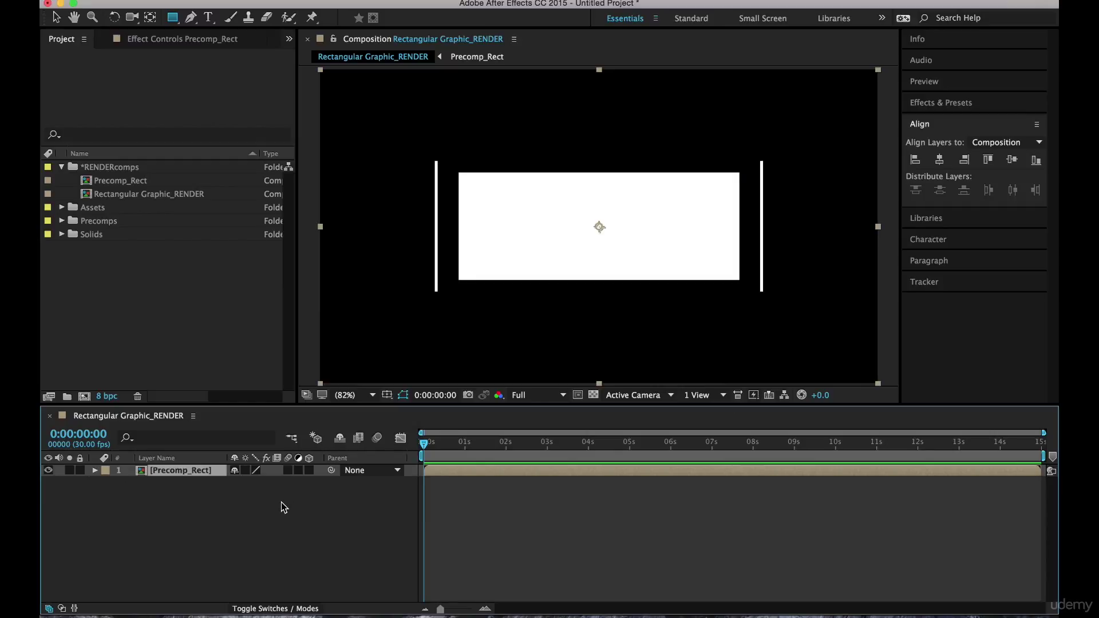
- Look inside Precomp_Rect, return to the Rectangular Graphic_RENDER composition, and move Precomp_Rect into the Precomps folder
double_click(141, 476)
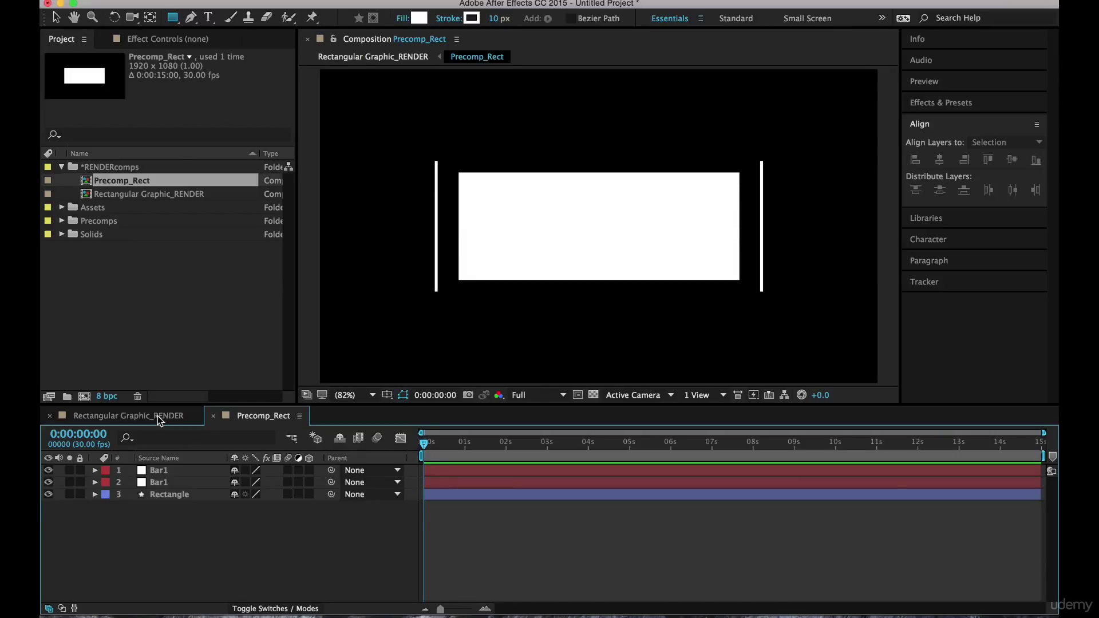
left_click(157, 416)
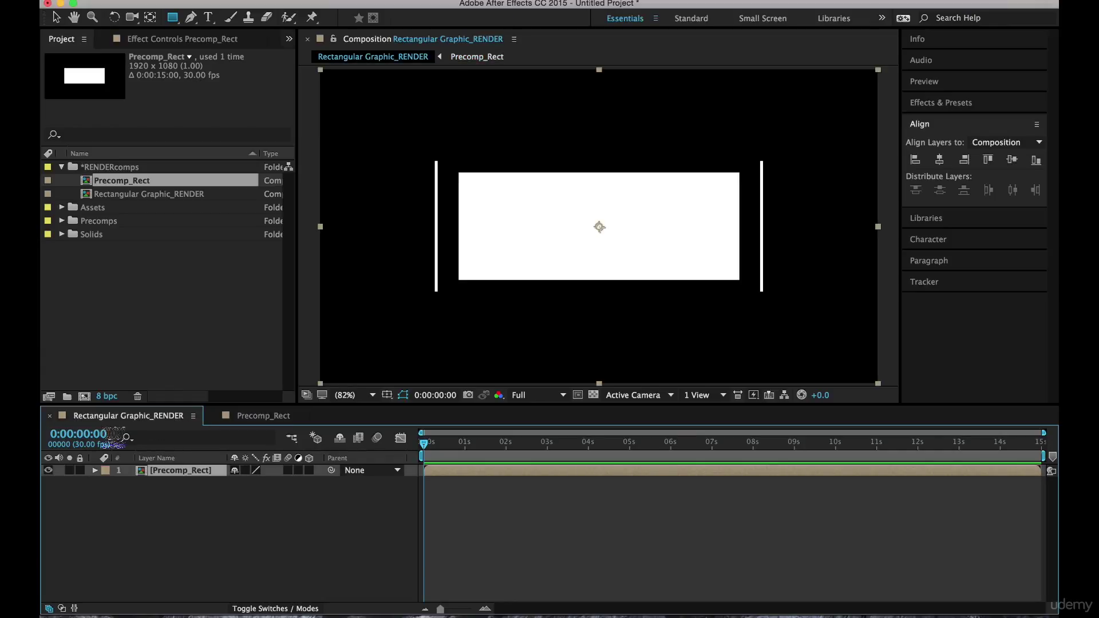
left_click_drag(91, 180, 90, 241)
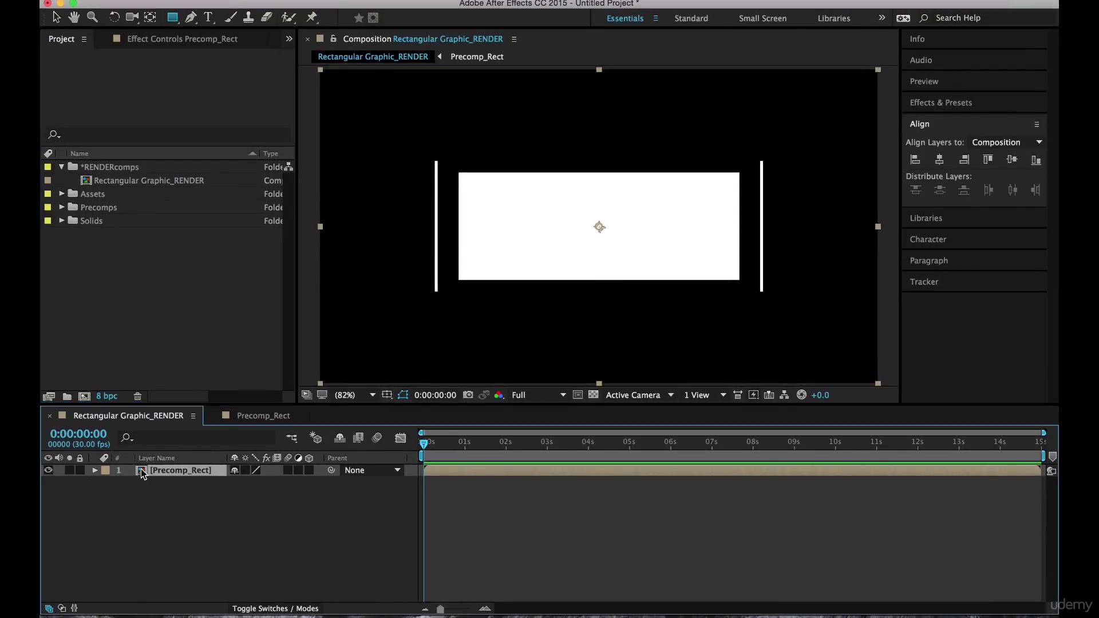
- Search the effects for "warp" and apply the Warp distort effect to the Precomp_Rect layer
left_click(950, 103)
left_click(950, 124)
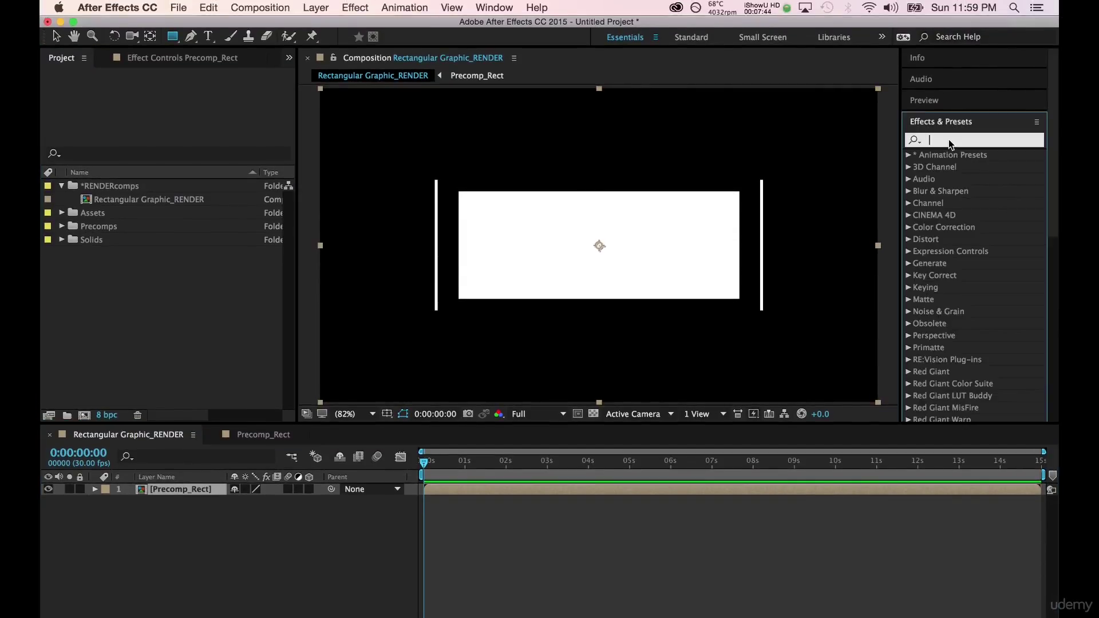
type("warp")
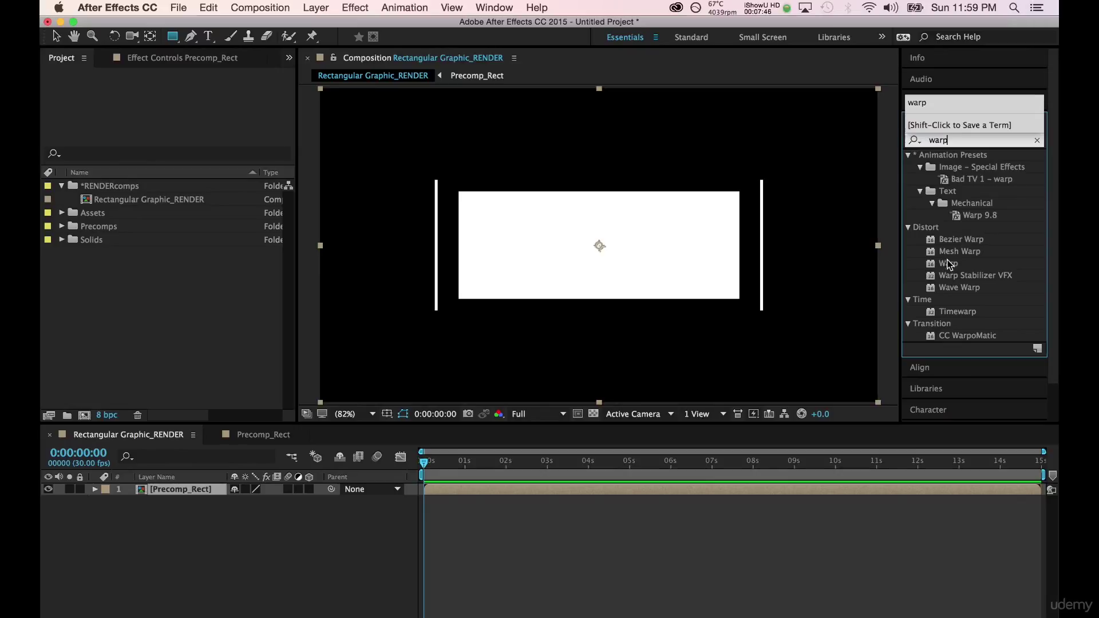
left_click(933, 268)
left_click_drag(933, 267, 623, 283)
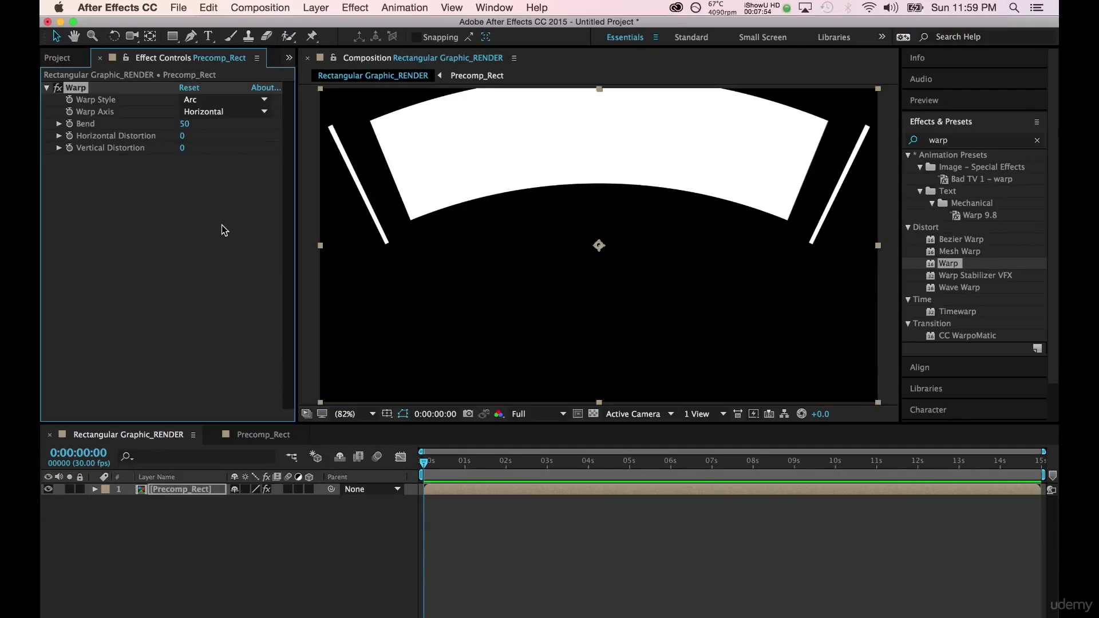
- Change the Warp effect's style on the Precomp_Rect layer to FishEye
left_click(221, 111)
left_click(218, 94)
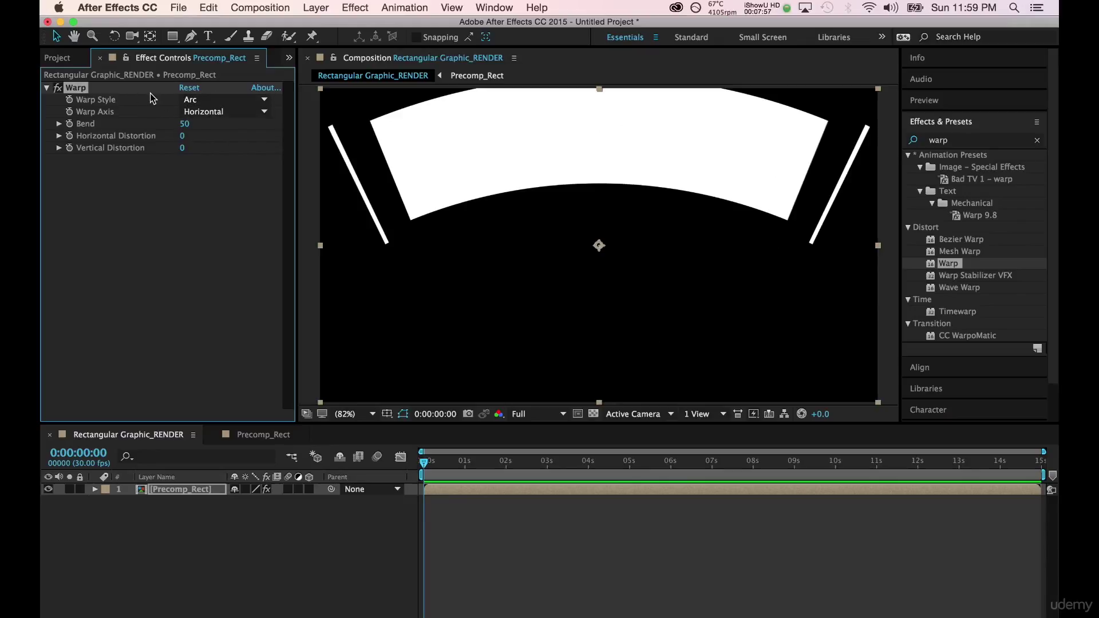
left_click(198, 99)
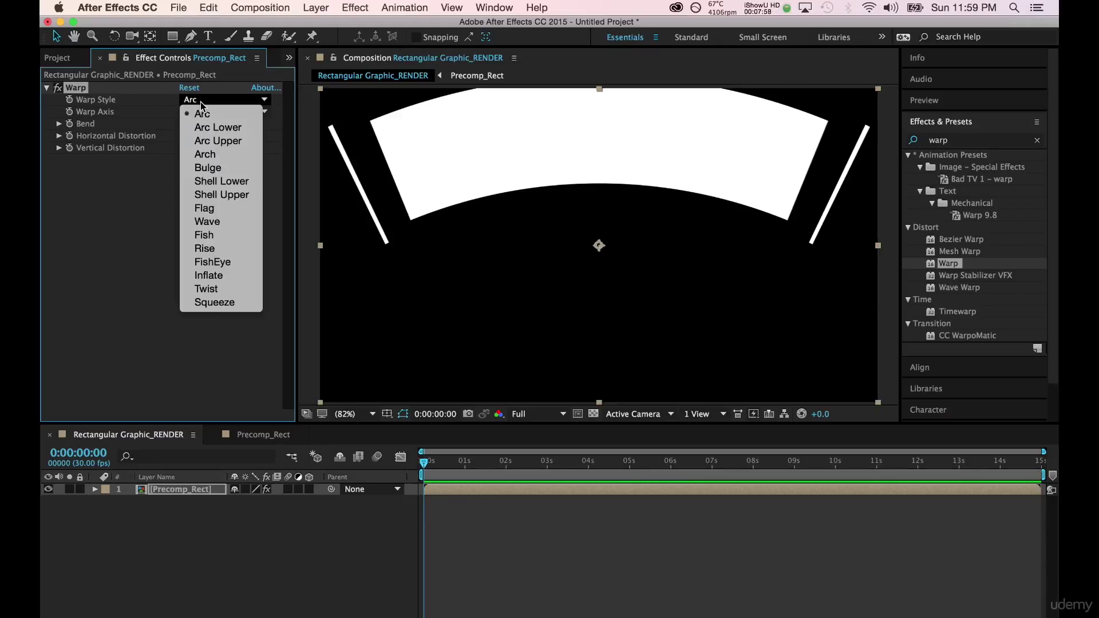
left_click(220, 264)
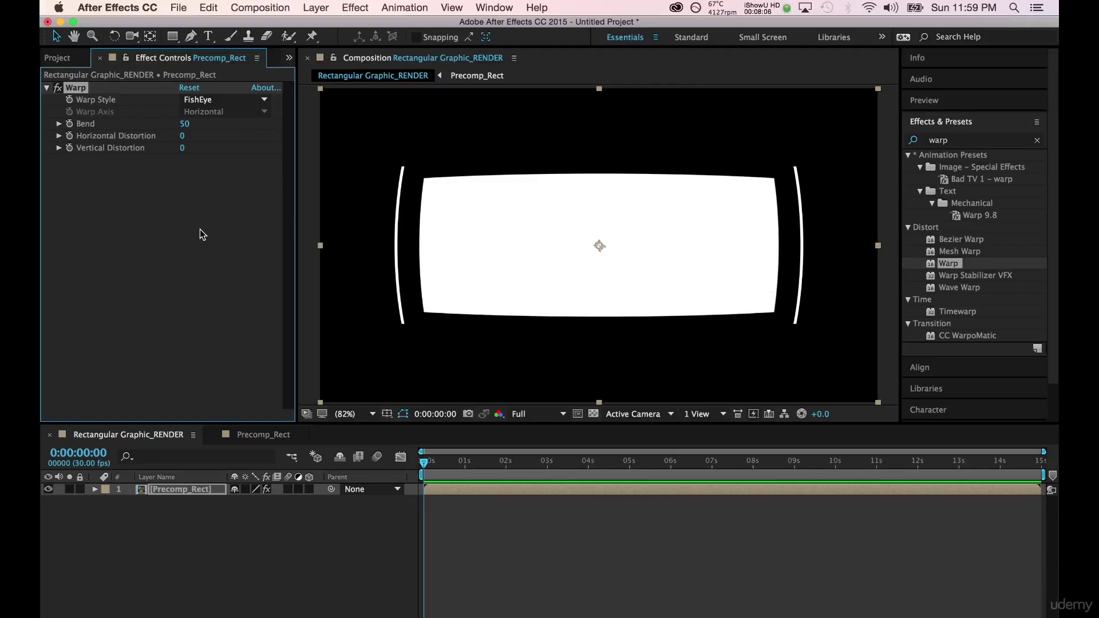
- Set the Warp effect's Bend to 50 and open the Precomp_Rect composition in the timeline
mouse_move(184, 132)
left_mouse_down()
mouse_move(194, 128)
mouse_move(158, 124)
mouse_move(185, 127)
left_mouse_up()
left_click(185, 124)
type("50")
key("Return")
left_click(185, 542)
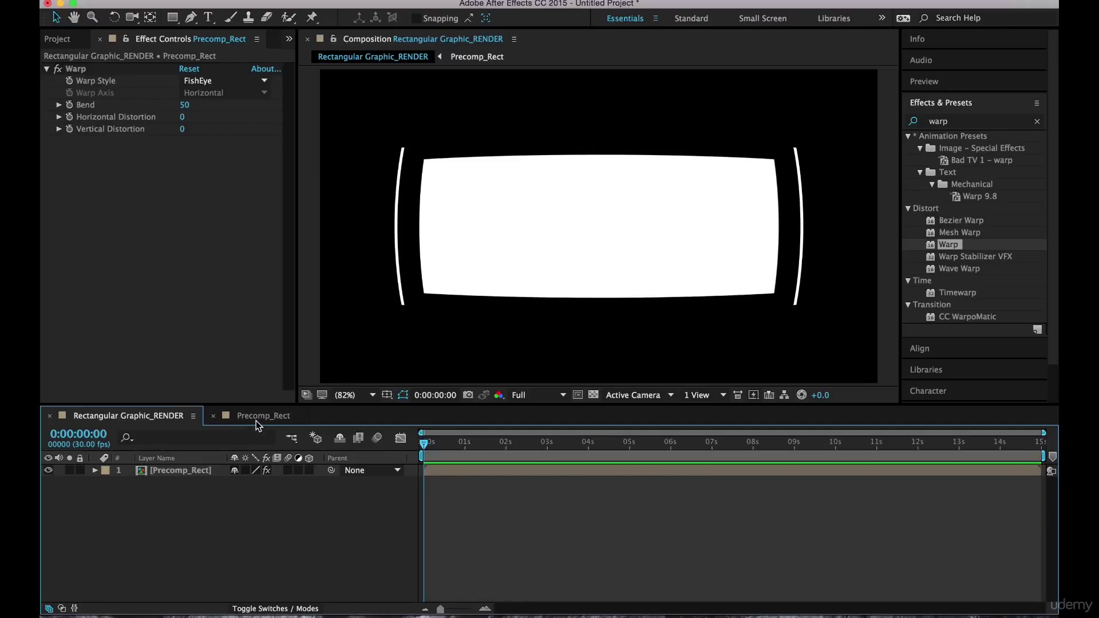
left_click(256, 422)
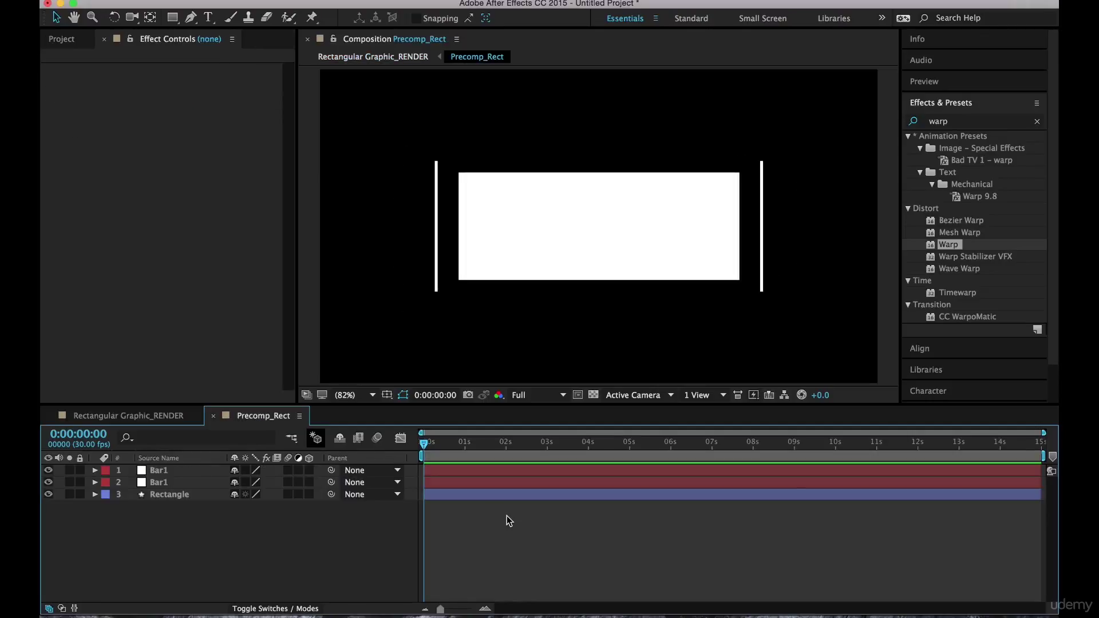